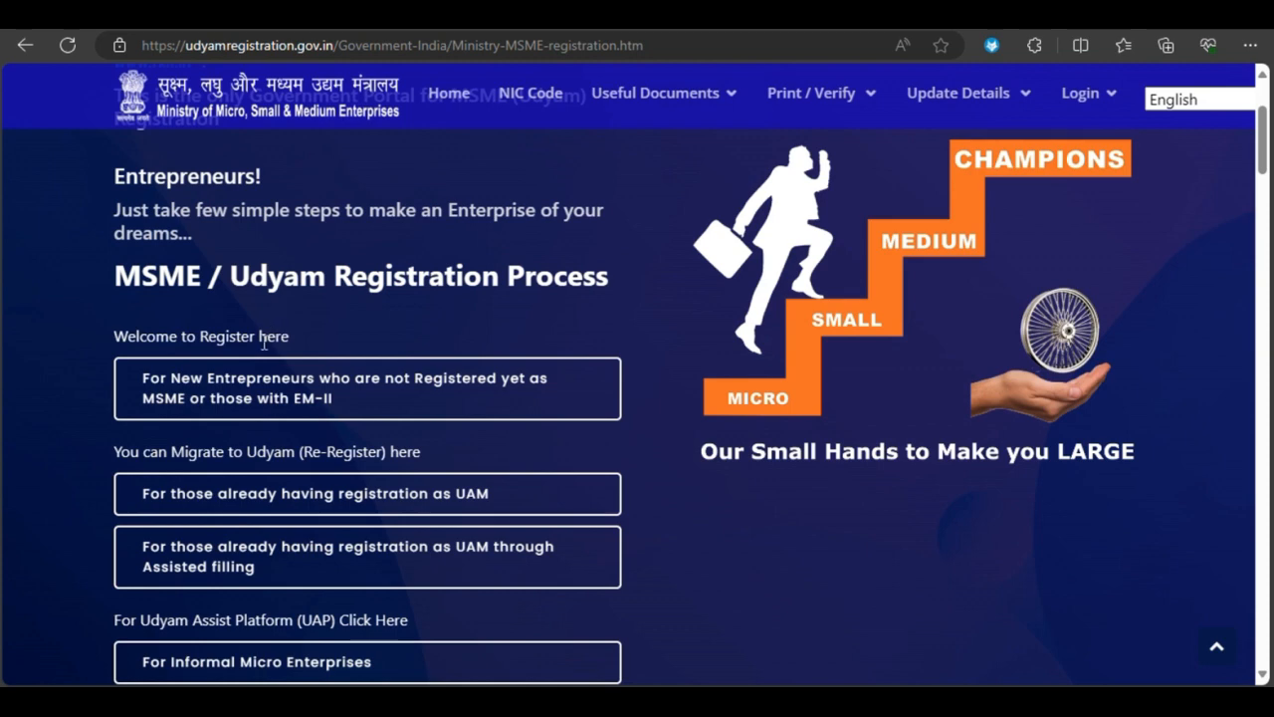
Step: Open the Udyam registration form for new entrepreneurs who are not yet registered as MSME
scroll(251, 357, "down", 1)
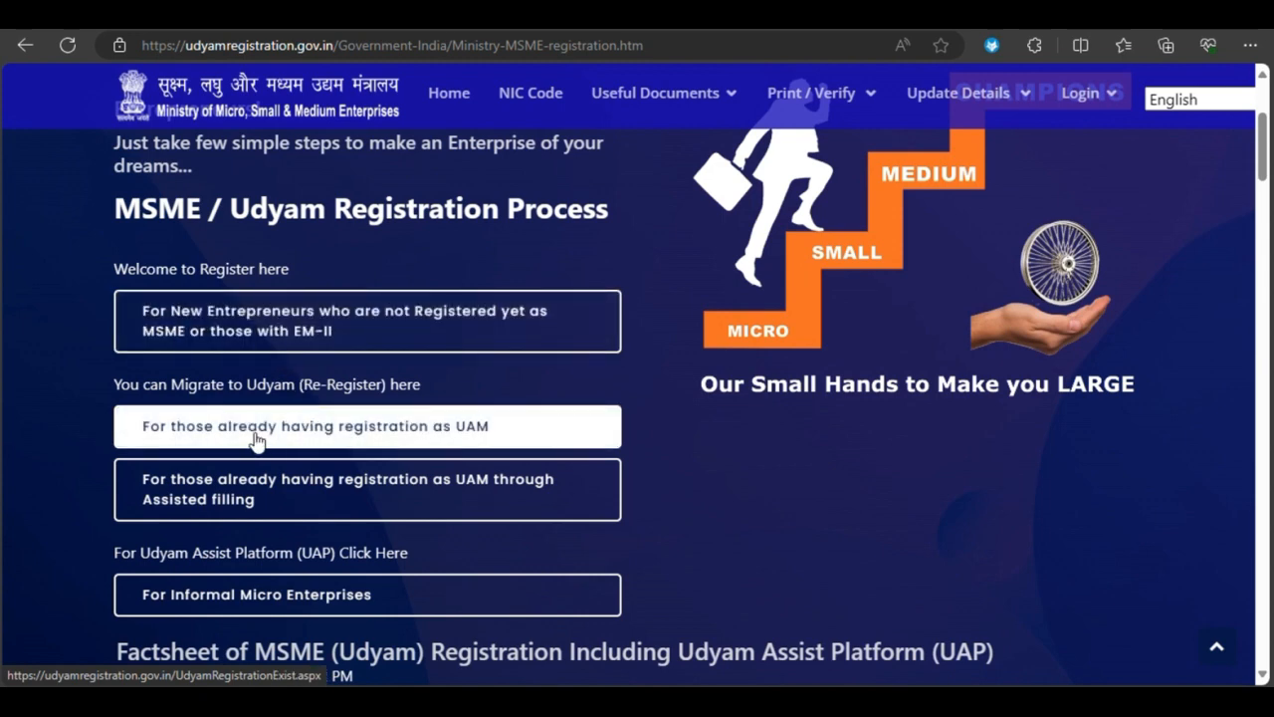
left_click(332, 428)
left_click(428, 331)
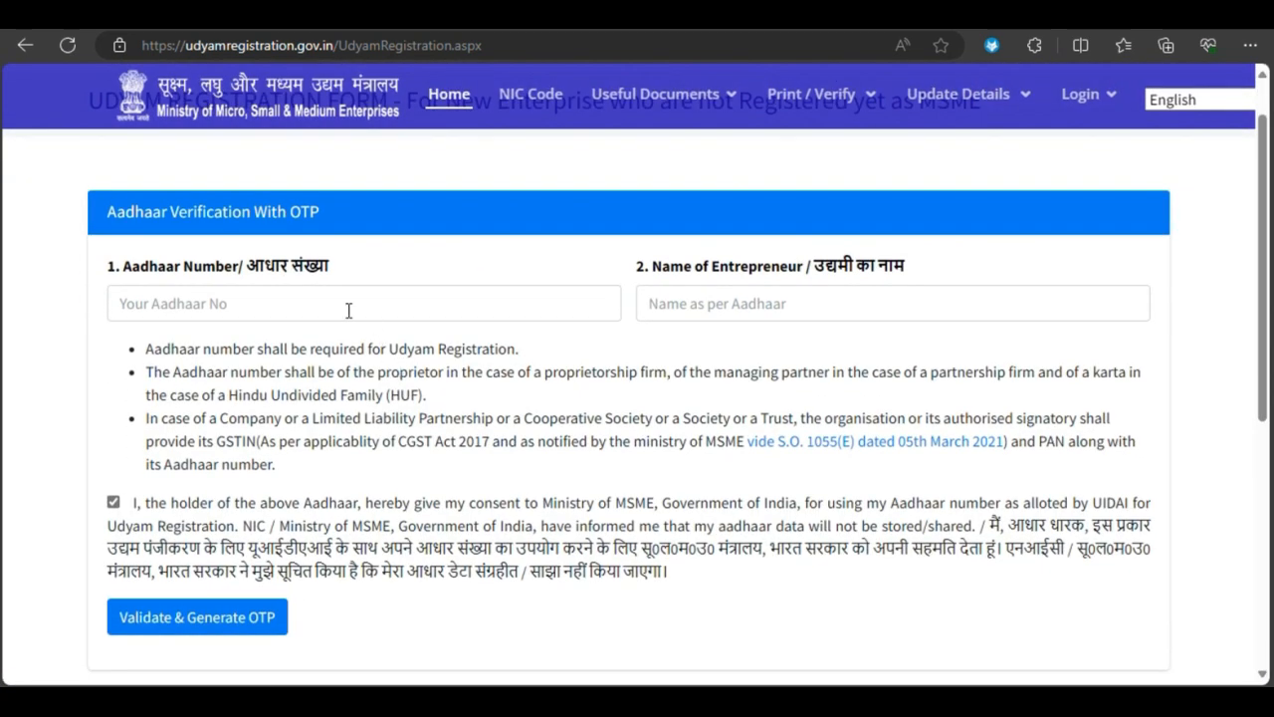
Step: Start the Aadhaar verification at the Aadhaar number field, dismiss the browser's data-import offer, and review the Aadhaar verification message
left_click(347, 310)
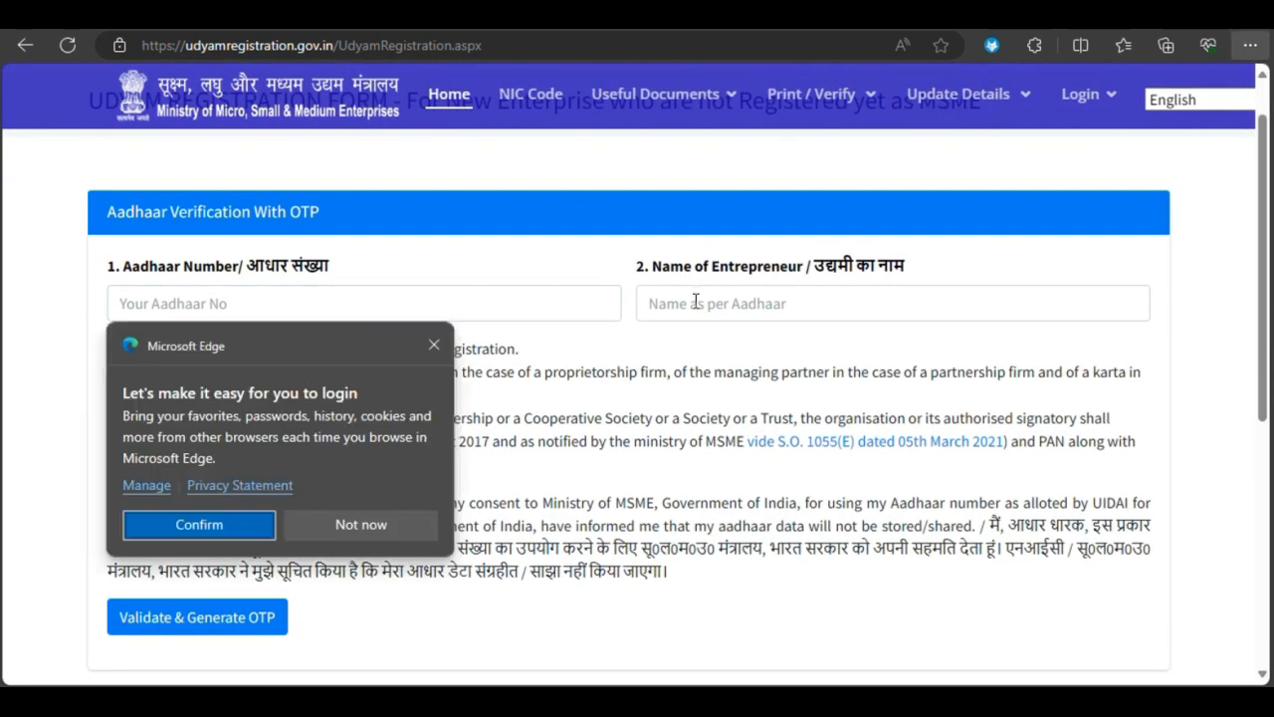
left_click(428, 341)
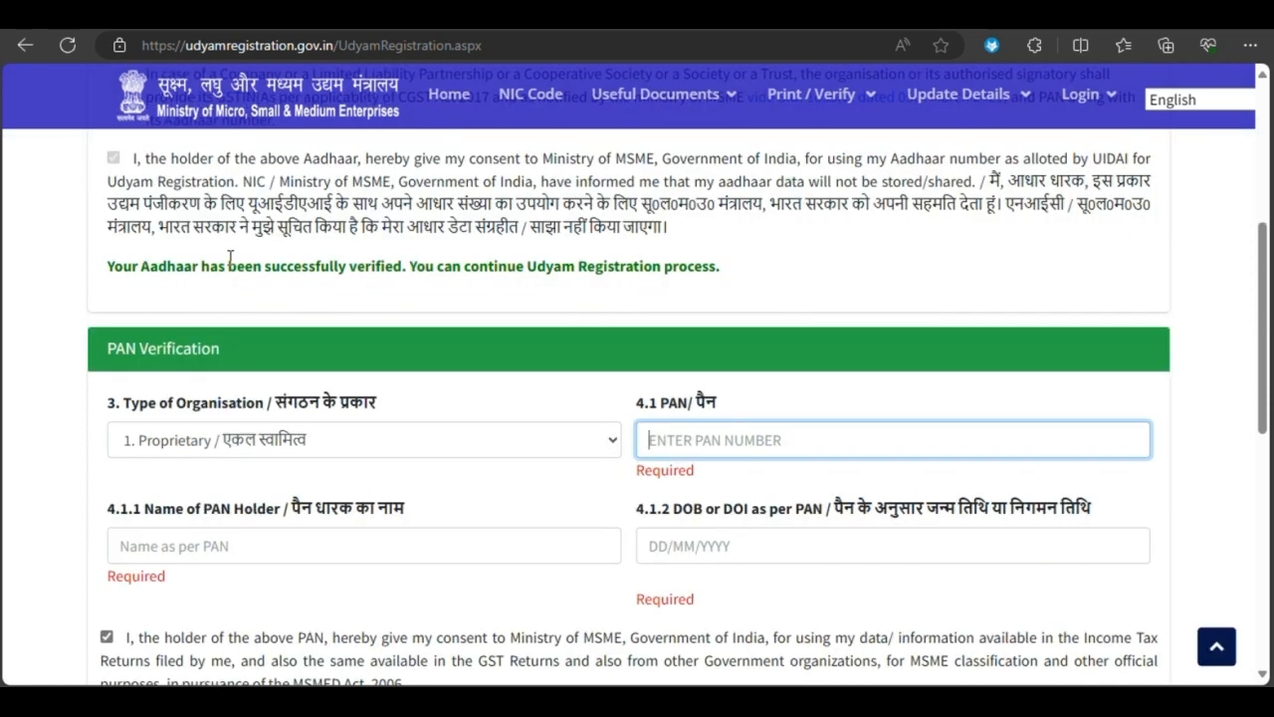
left_click_drag(99, 269, 405, 266)
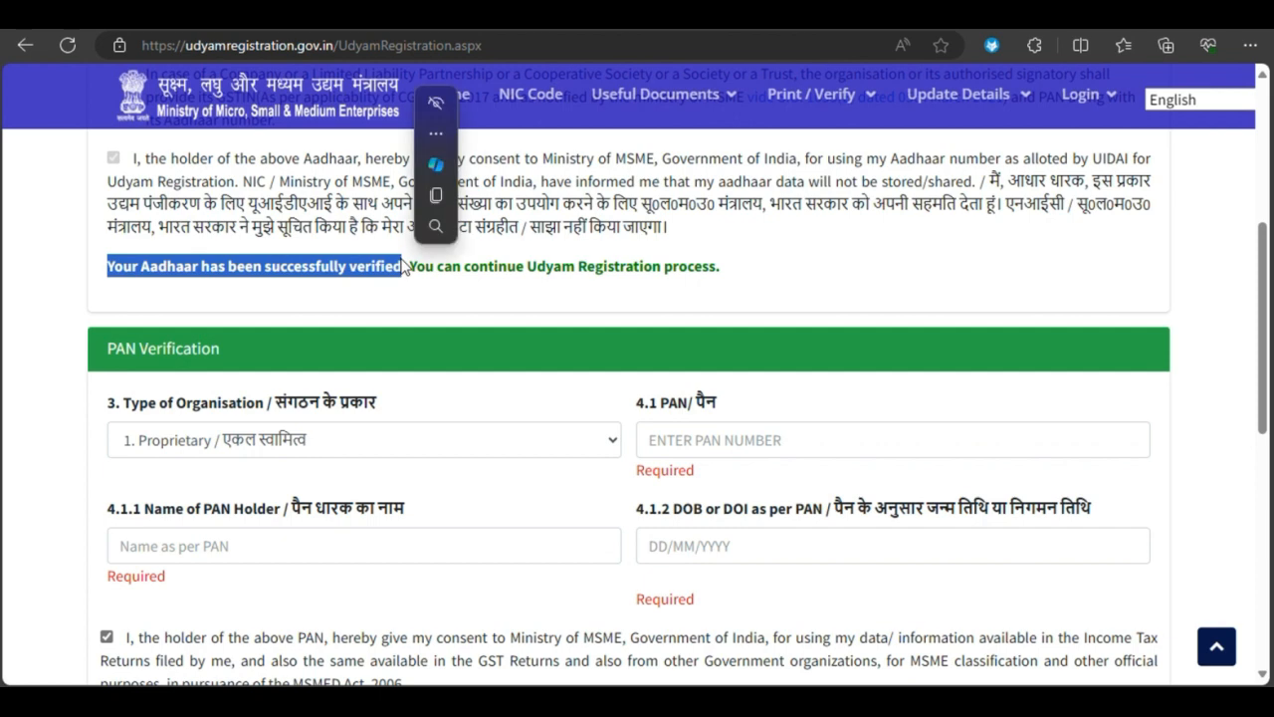
left_click(348, 313)
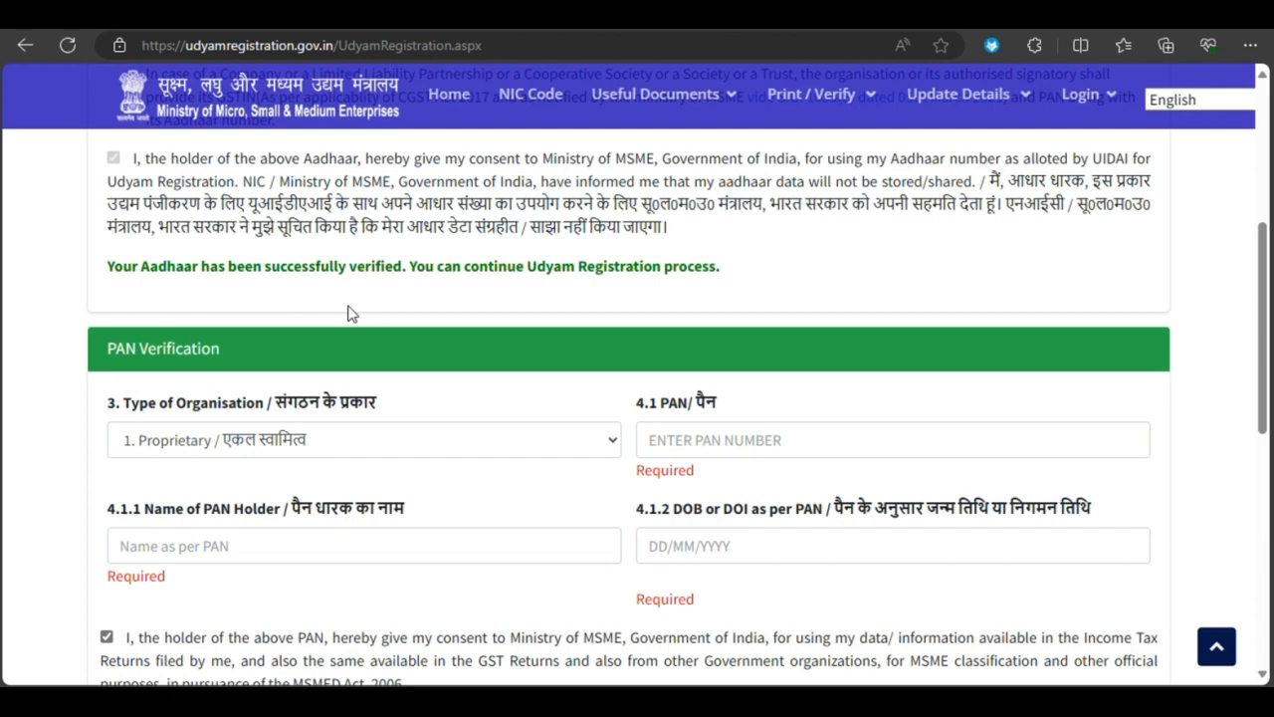
Step: Choose Proprietary as the type of organisation and activate the PAN field
scroll(348, 331, "down", 2)
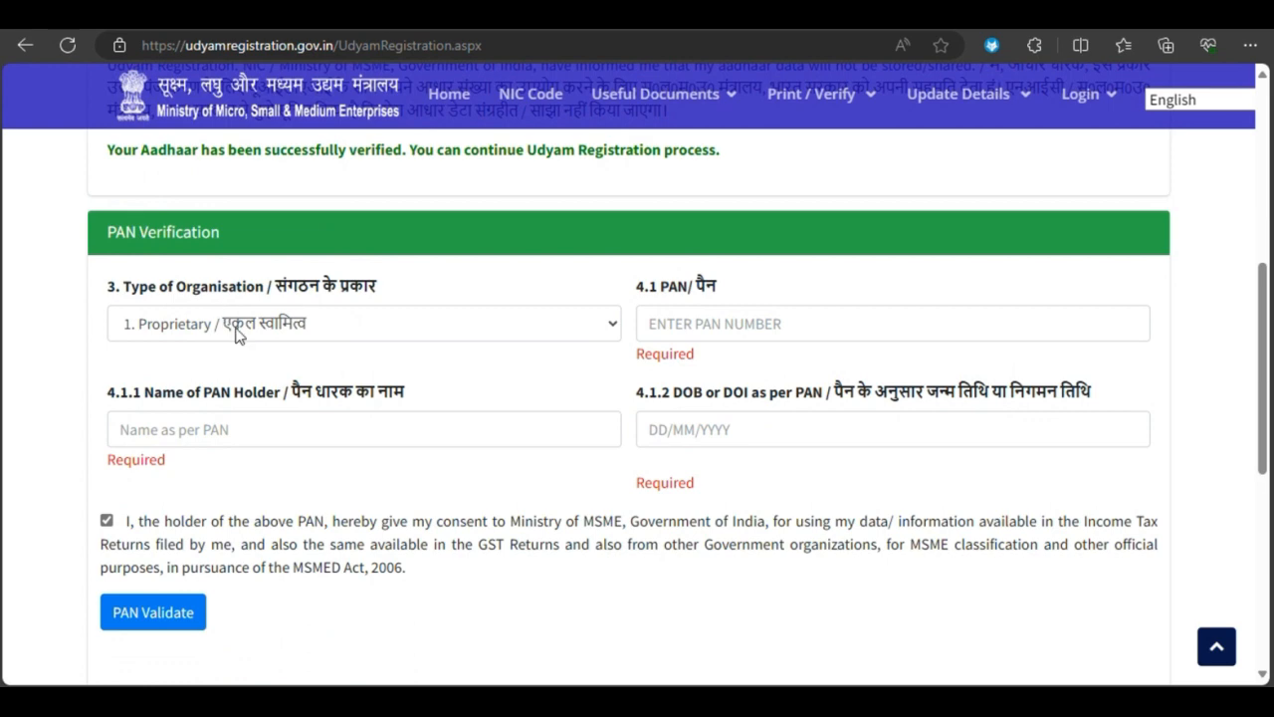
left_click(238, 332)
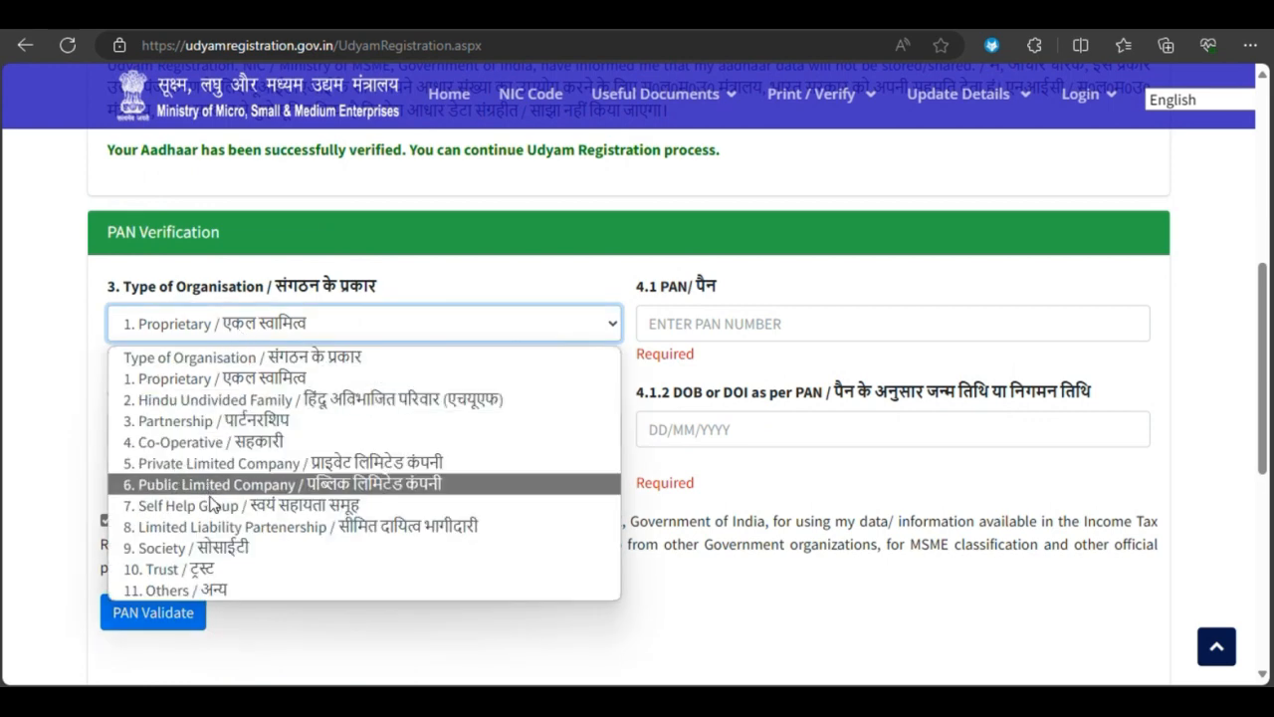
left_click(264, 379)
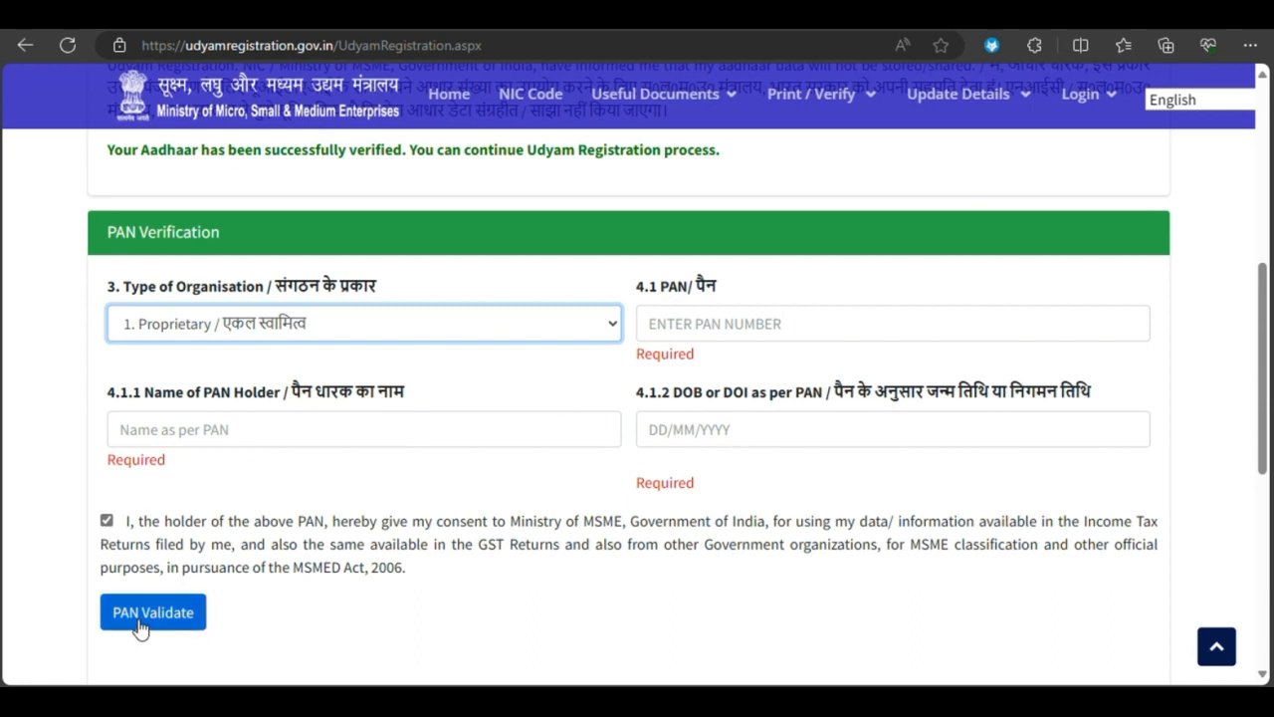
left_click(702, 321)
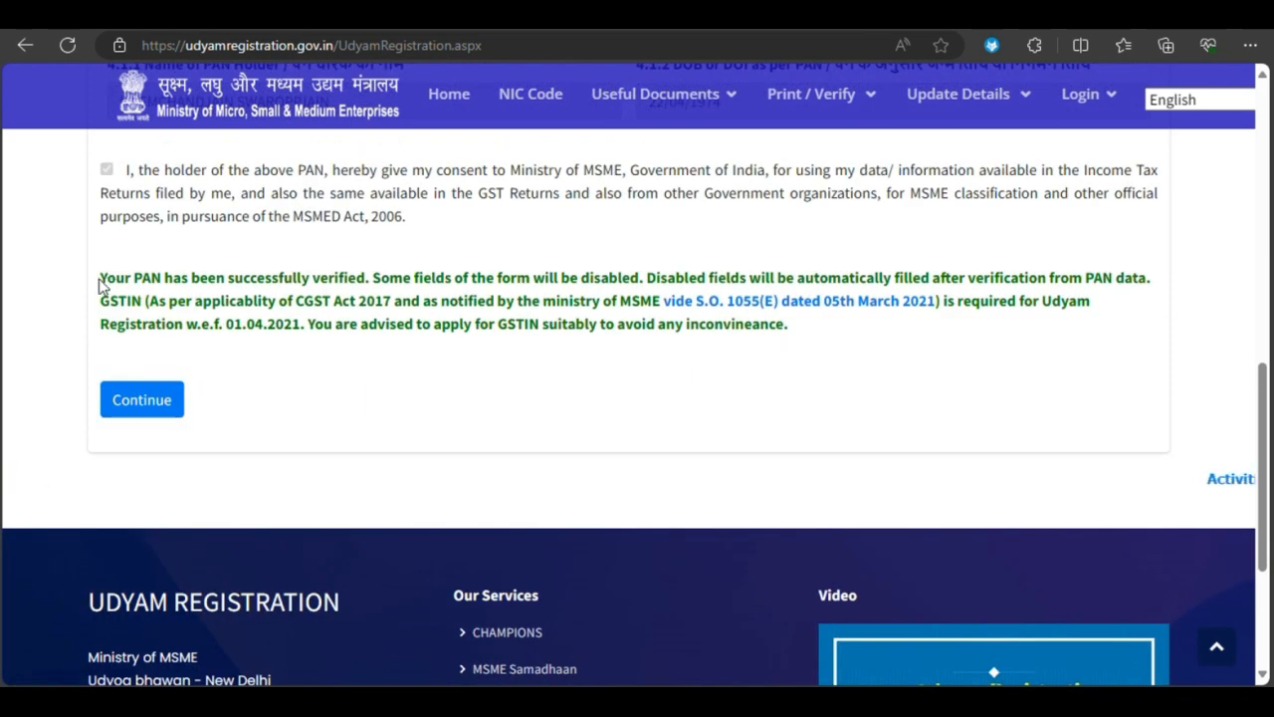
Step: Review the PAN verification message, continue to the registration details and answer Yes to having a GSTIN
left_click_drag(100, 279, 384, 301)
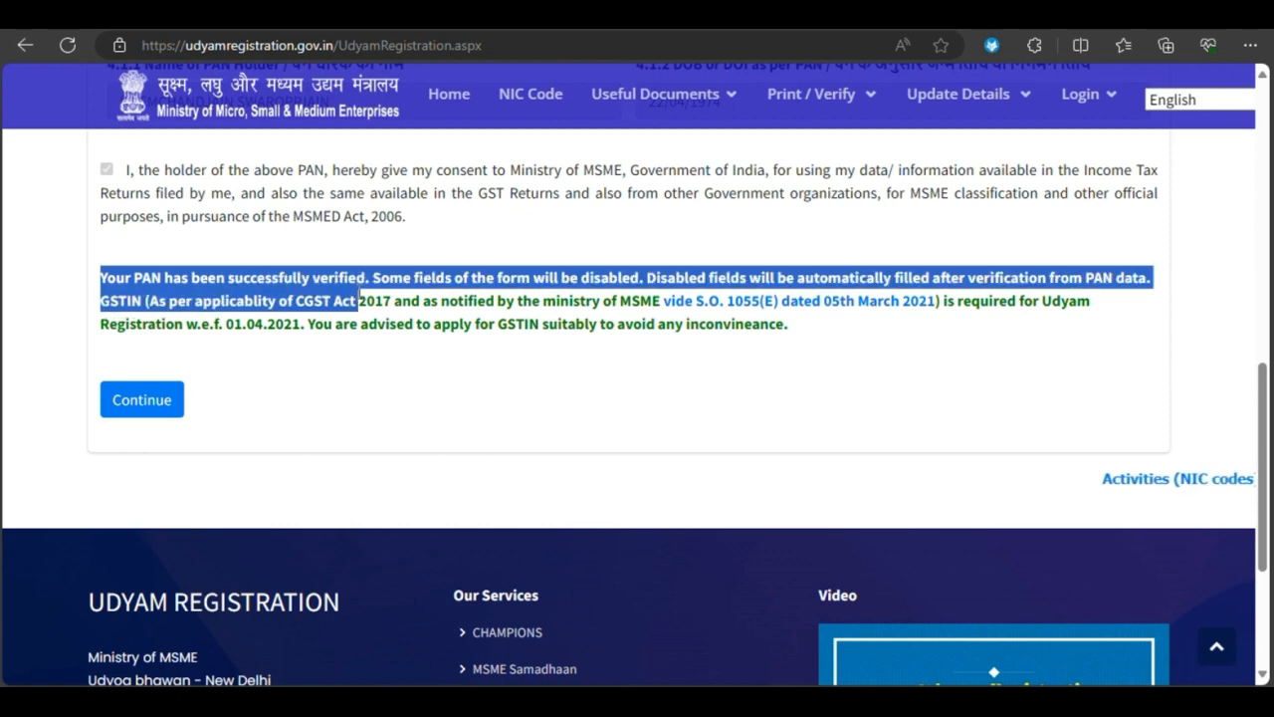
left_click(213, 423)
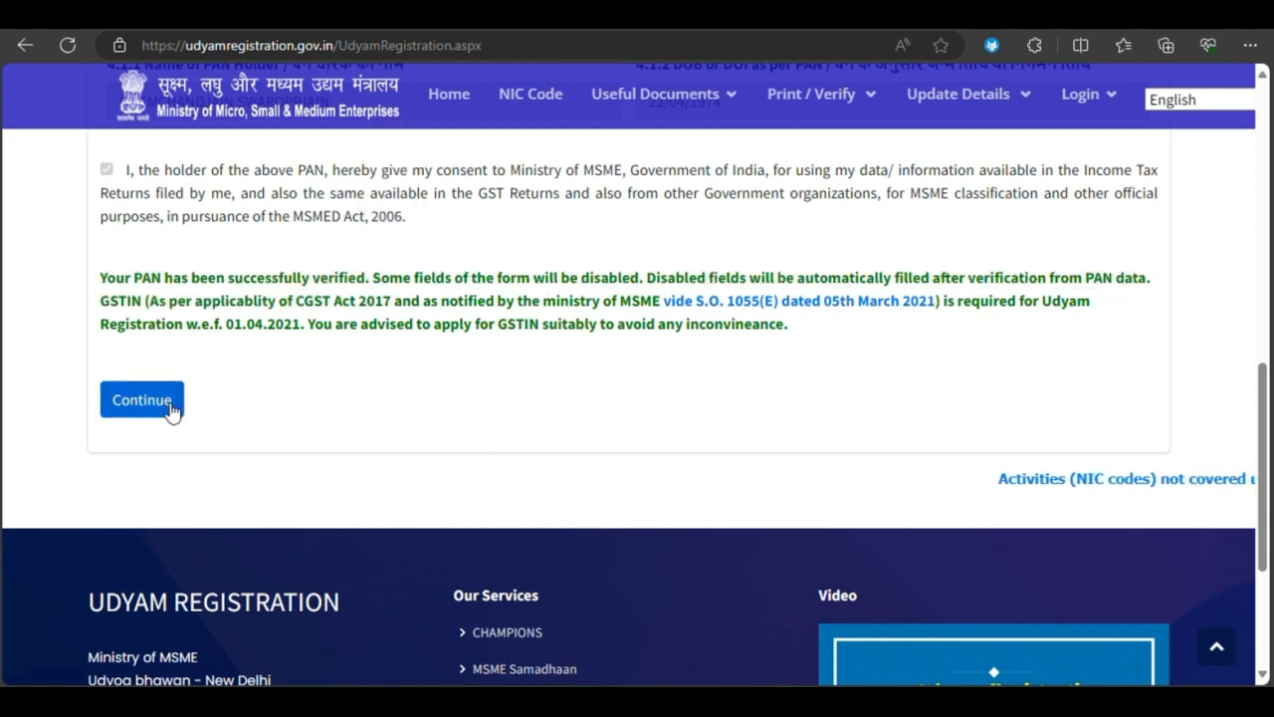
left_click(171, 409)
scroll(199, 418, "down", 2)
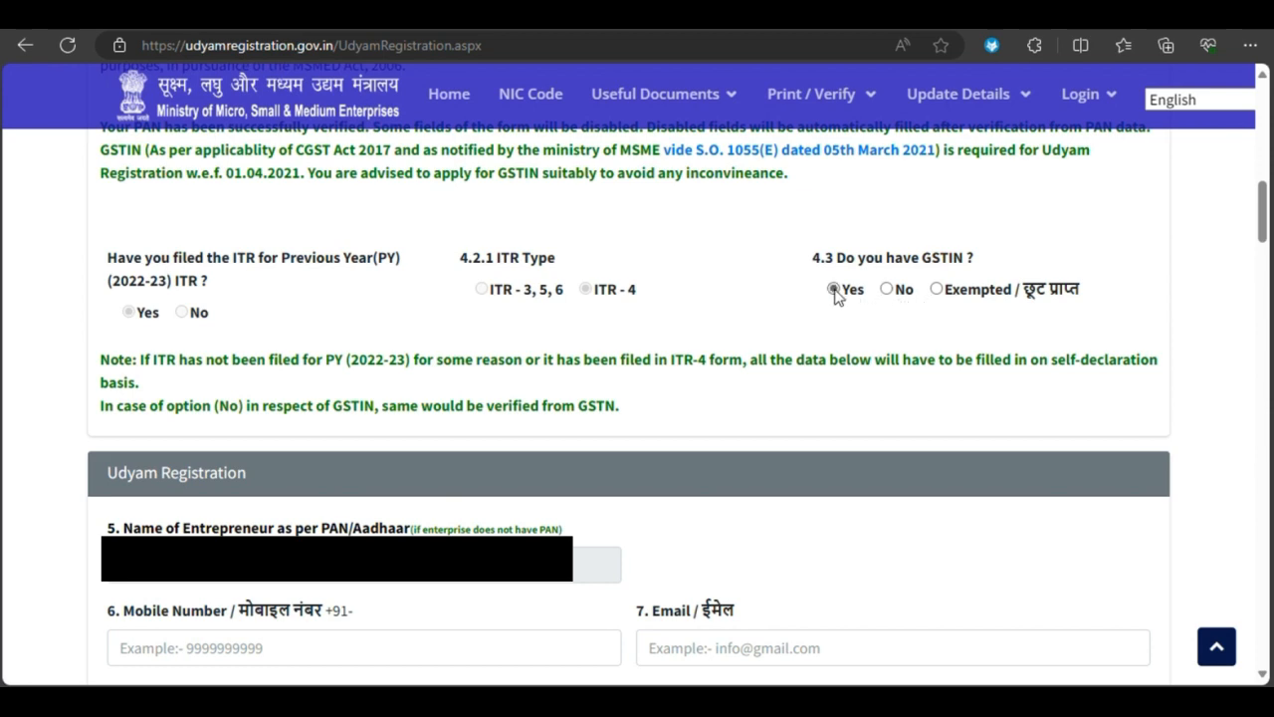
Step: Set the social category to General, the gender to Male and the specially abled status to No
scroll(623, 447, "down", 2)
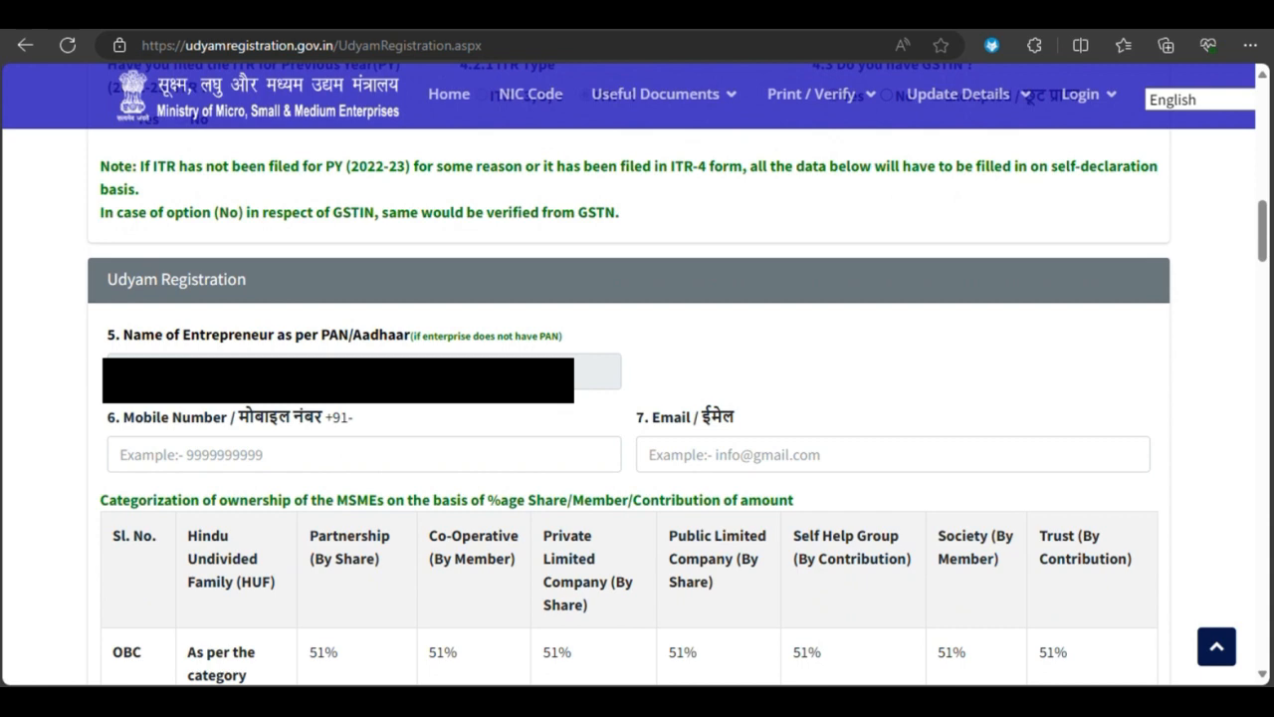
left_click_drag(322, 372, 127, 372)
scroll(154, 435, "down", 1)
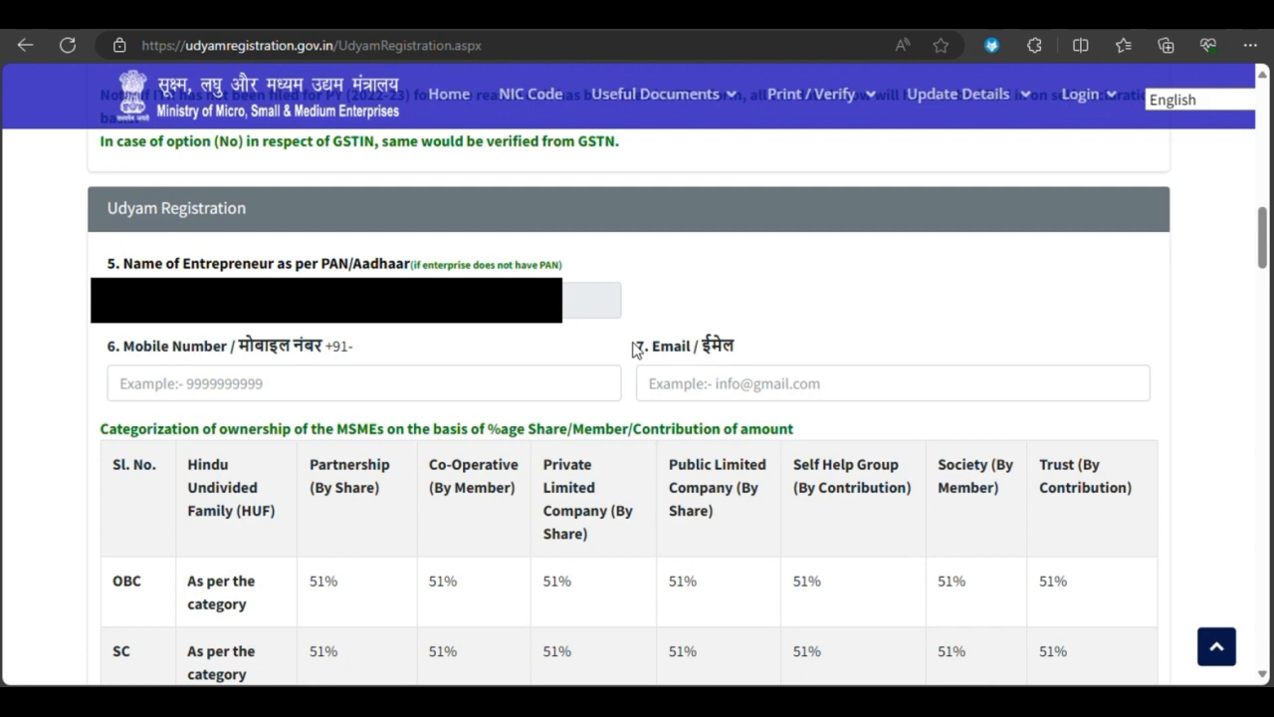
scroll(633, 349, "down", 2)
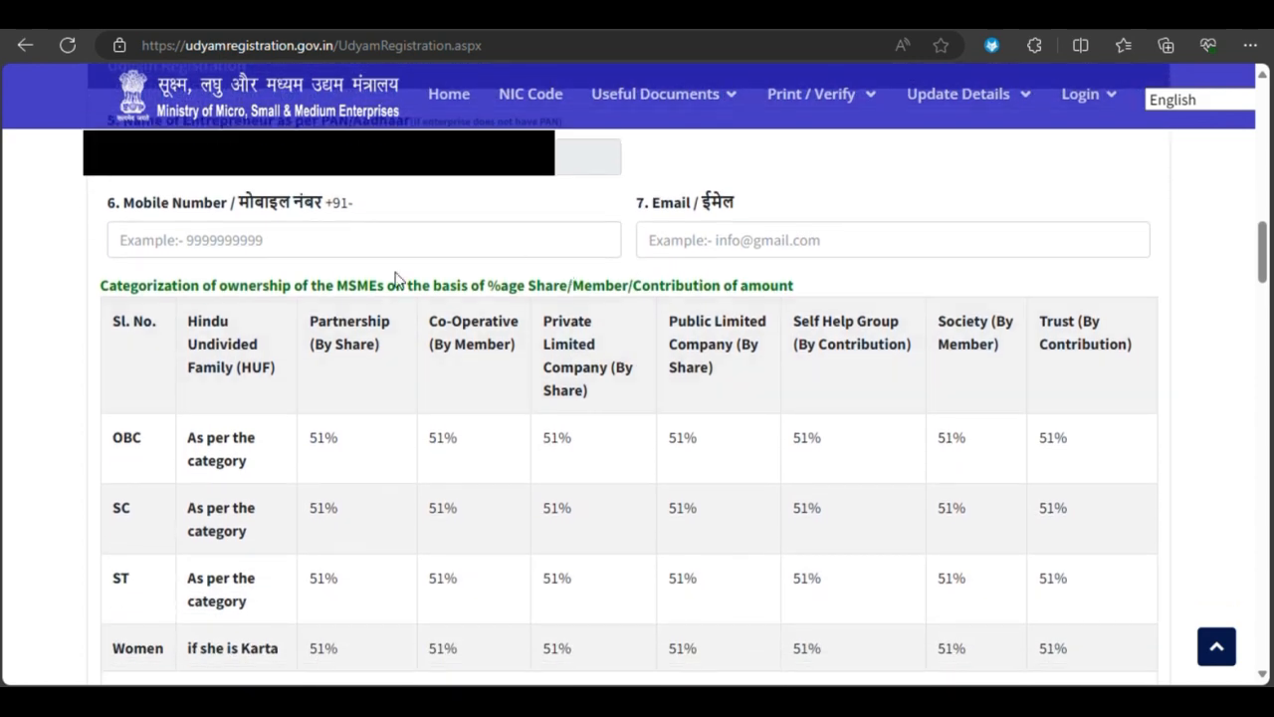
scroll(366, 380, "down", 4)
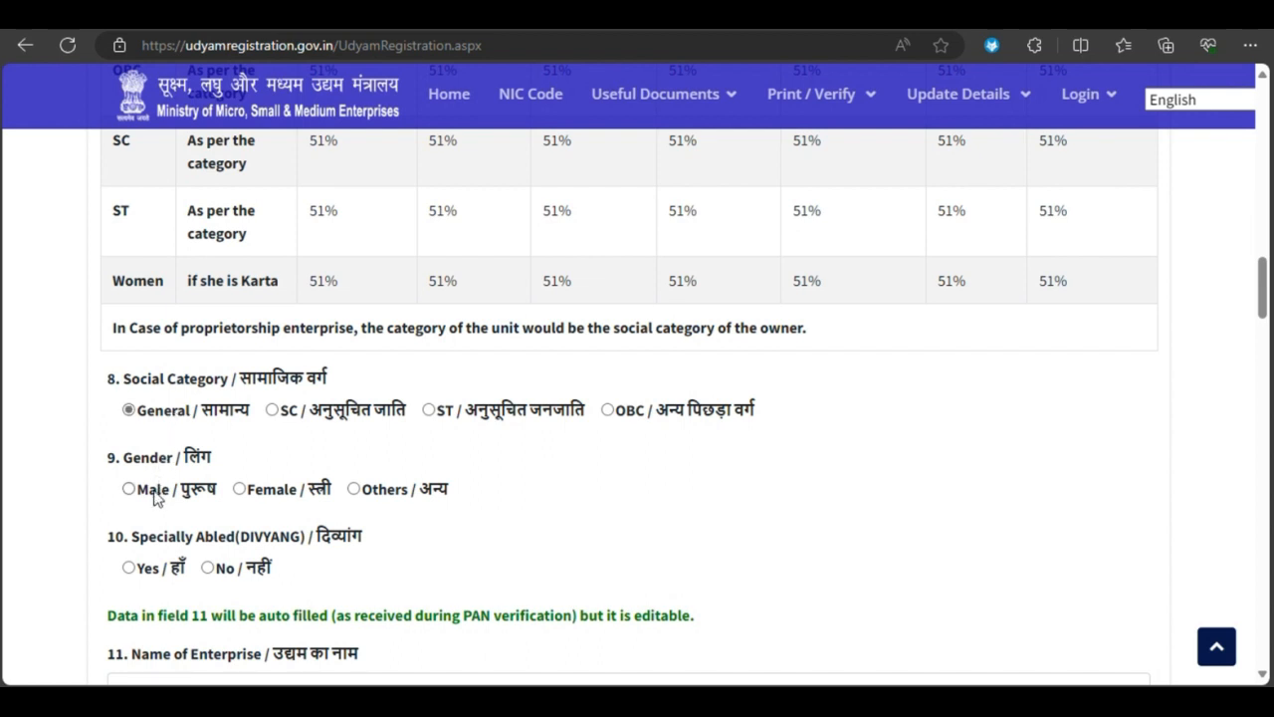
scroll(154, 498, "down", 2)
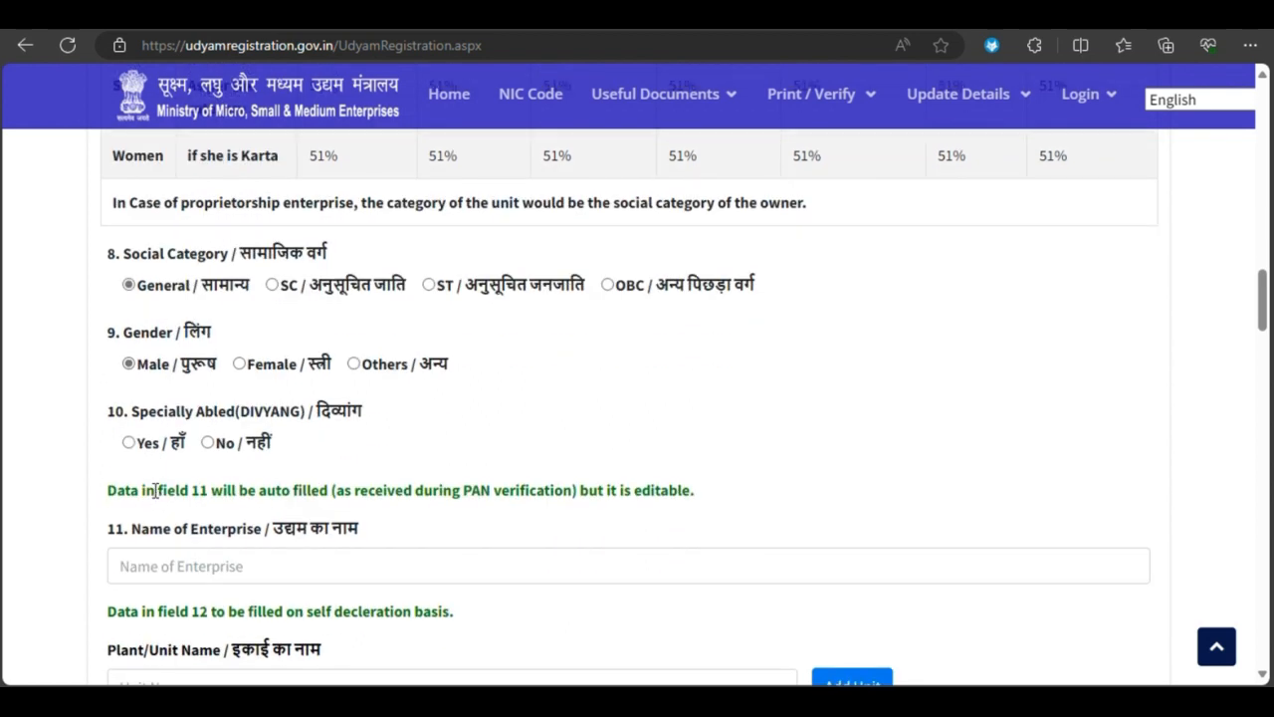
left_click(208, 444)
scroll(208, 447, "down", 2)
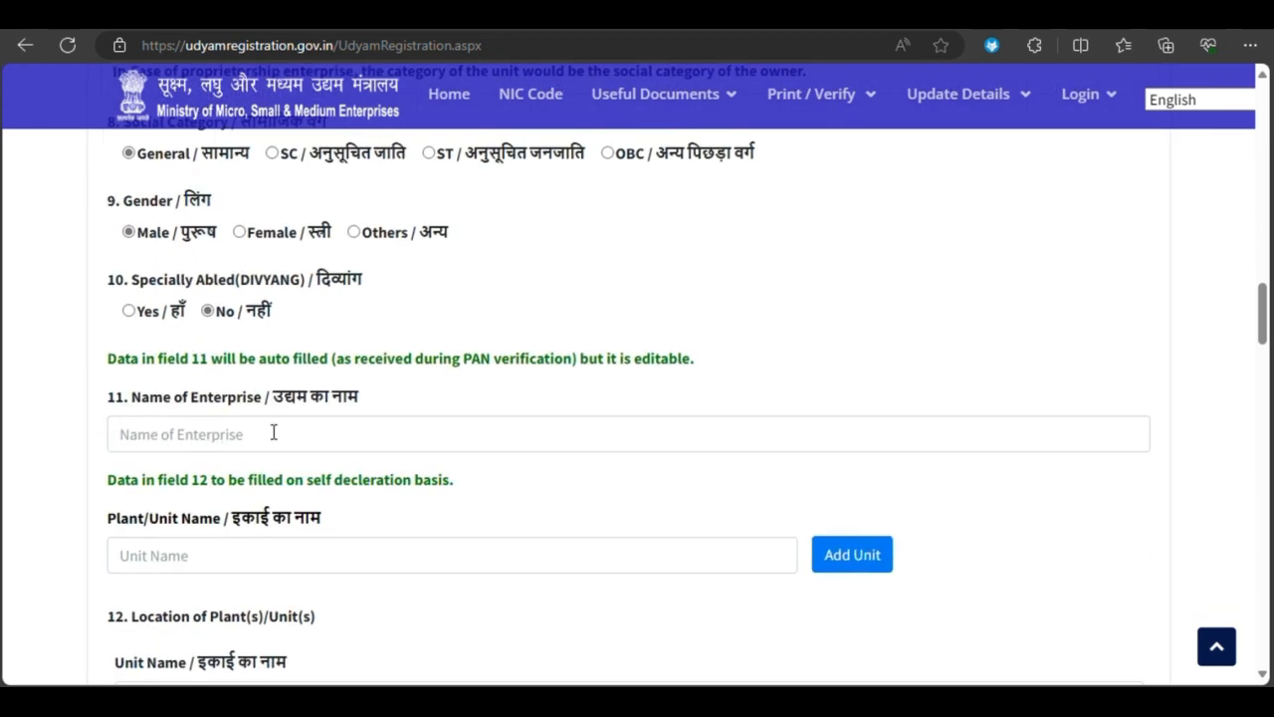
Step: Examine the fields for enterprise name, plant/unit name, plant location and official address of the enterprise
scroll(273, 432, "down", 2)
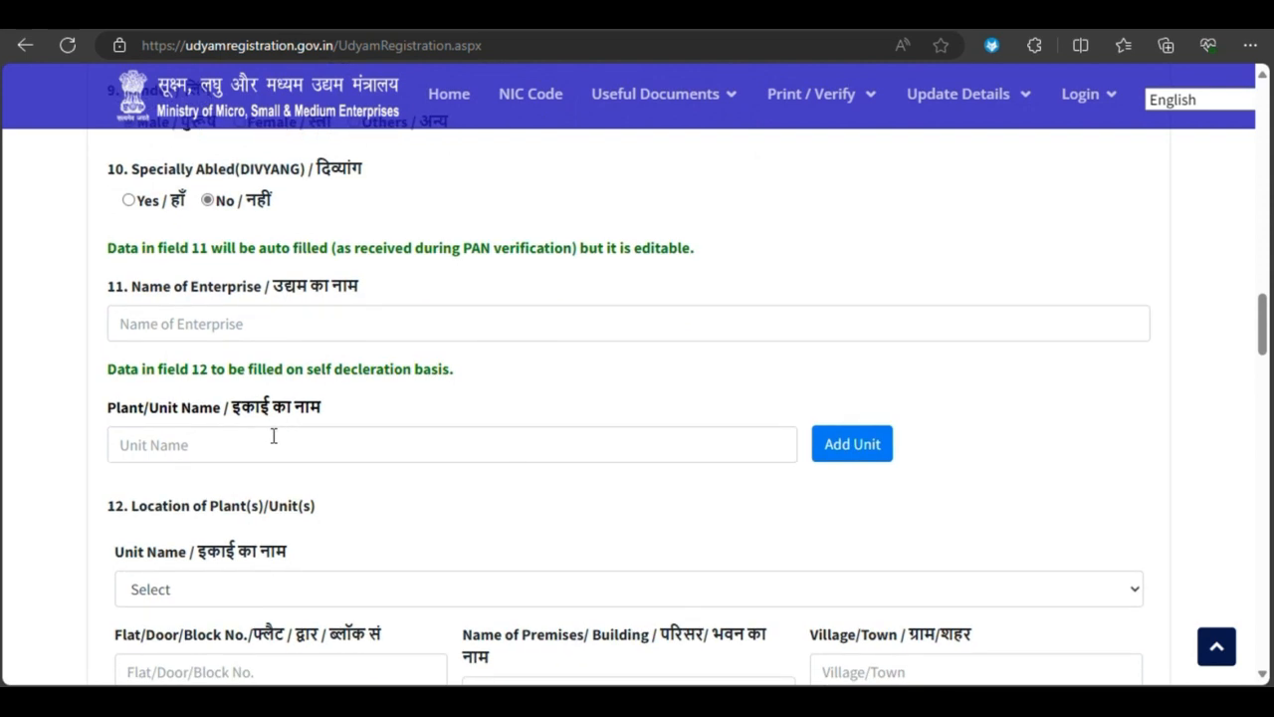
scroll(274, 447, "down", 2)
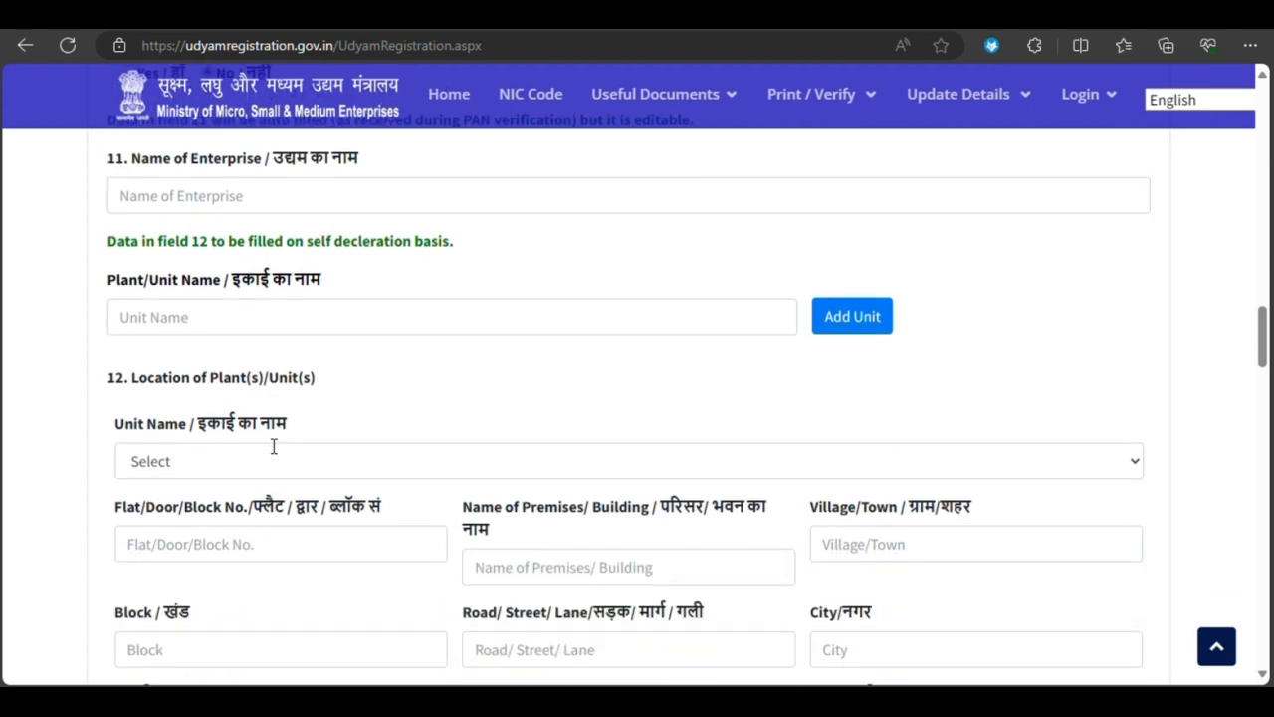
scroll(292, 453, "down", 2)
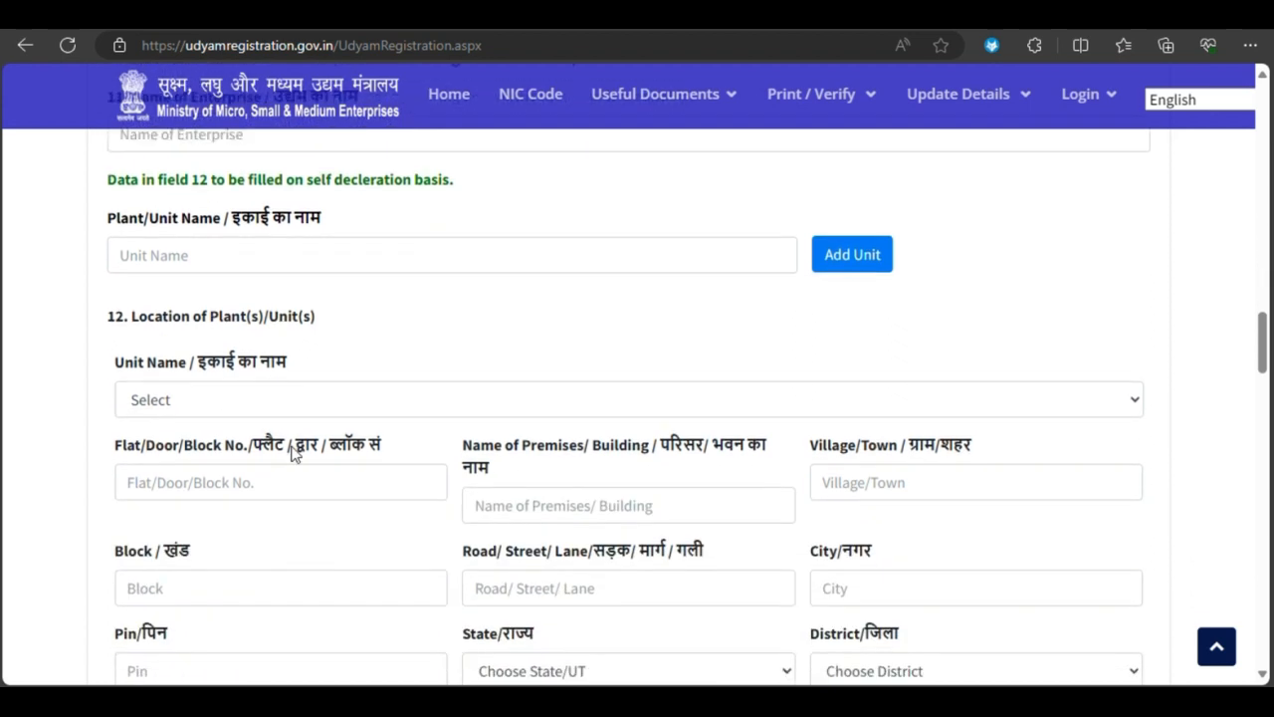
scroll(292, 453, "up", 4)
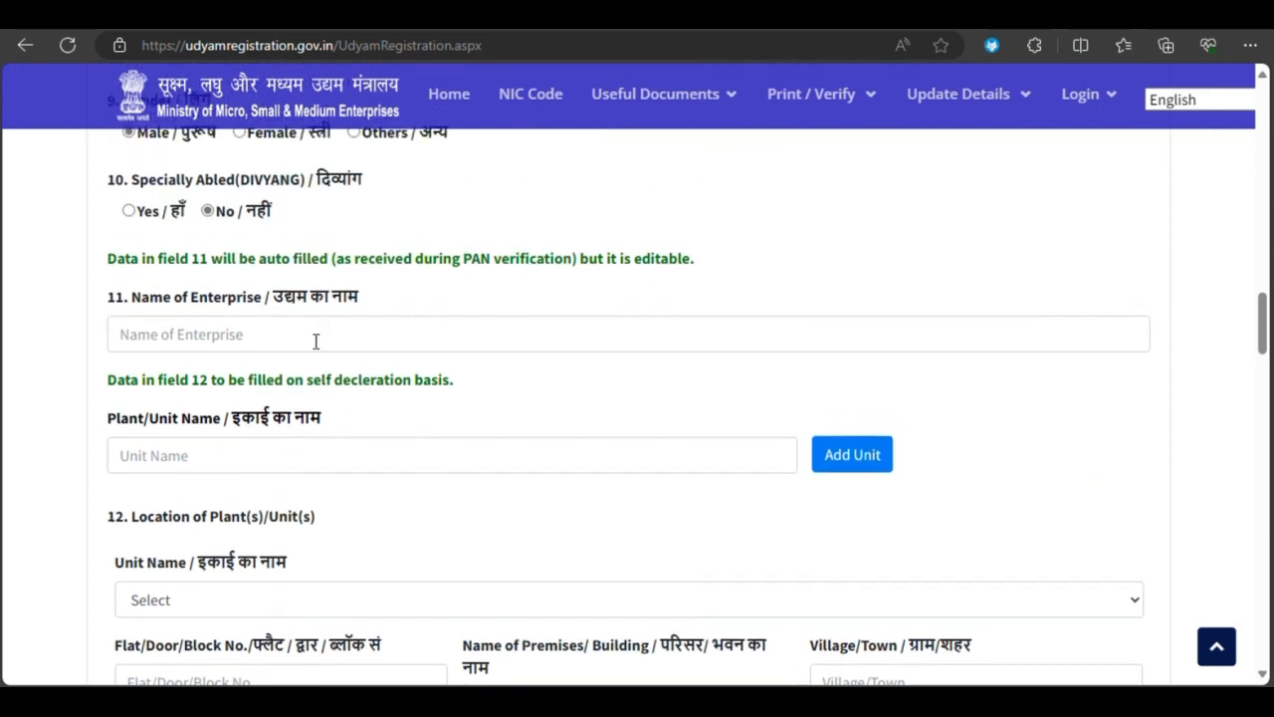
left_click(270, 334)
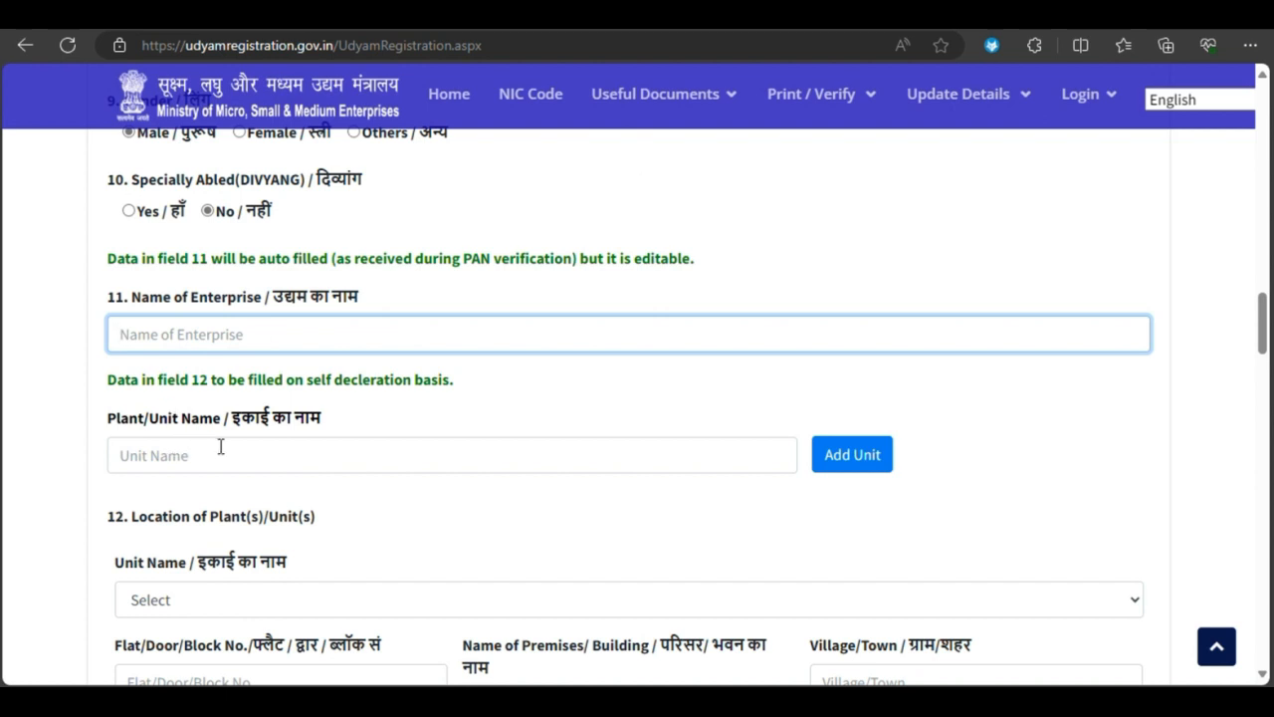
scroll(242, 450, "down", 2)
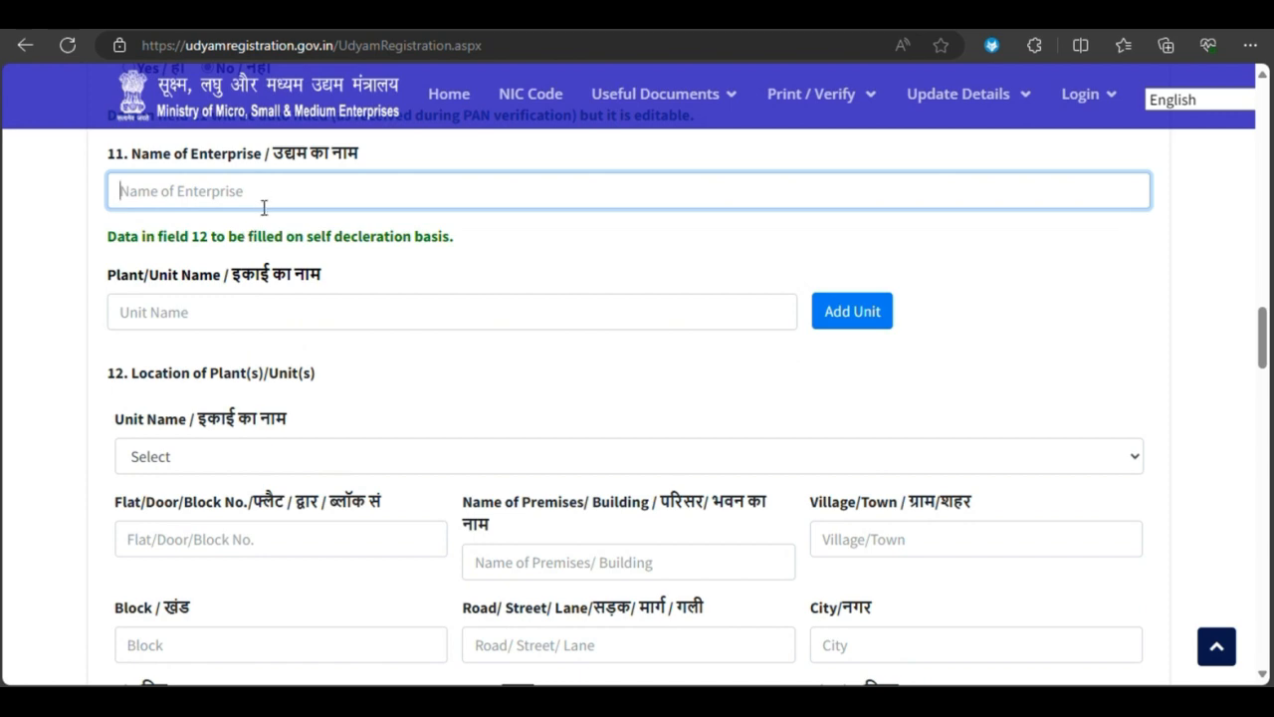
scroll(282, 483, "down", 3)
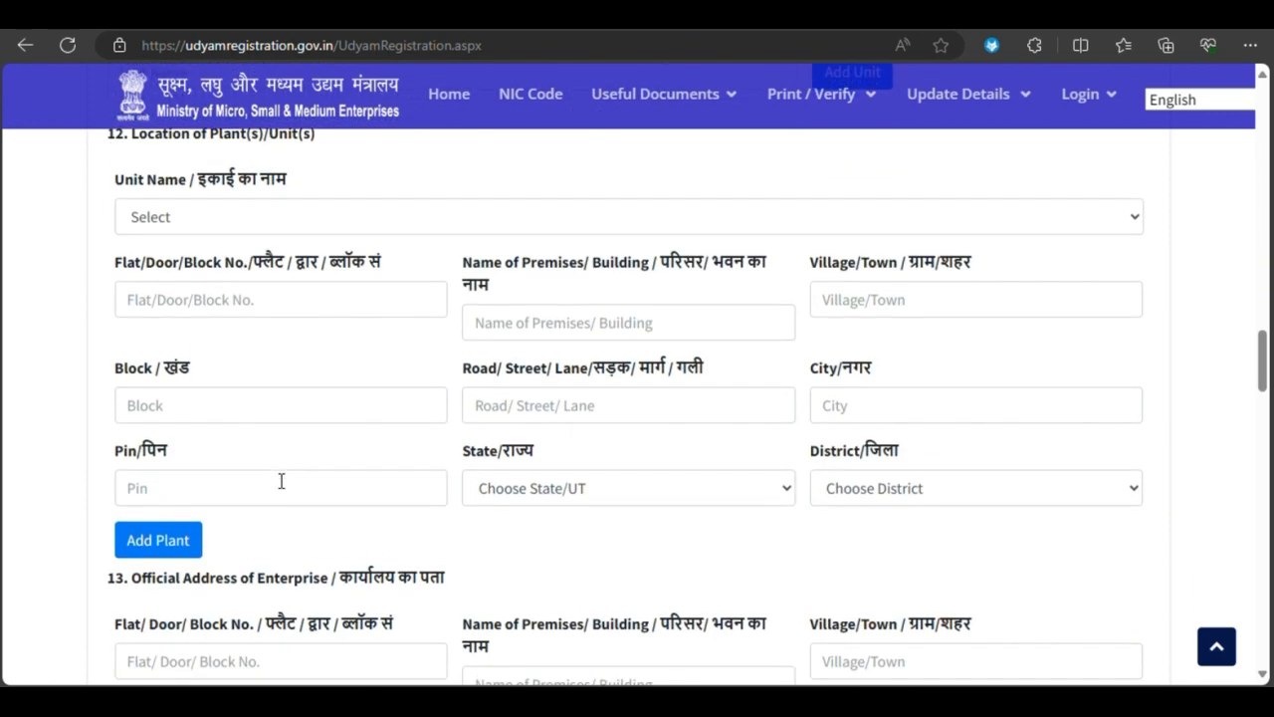
scroll(282, 481, "down", 2)
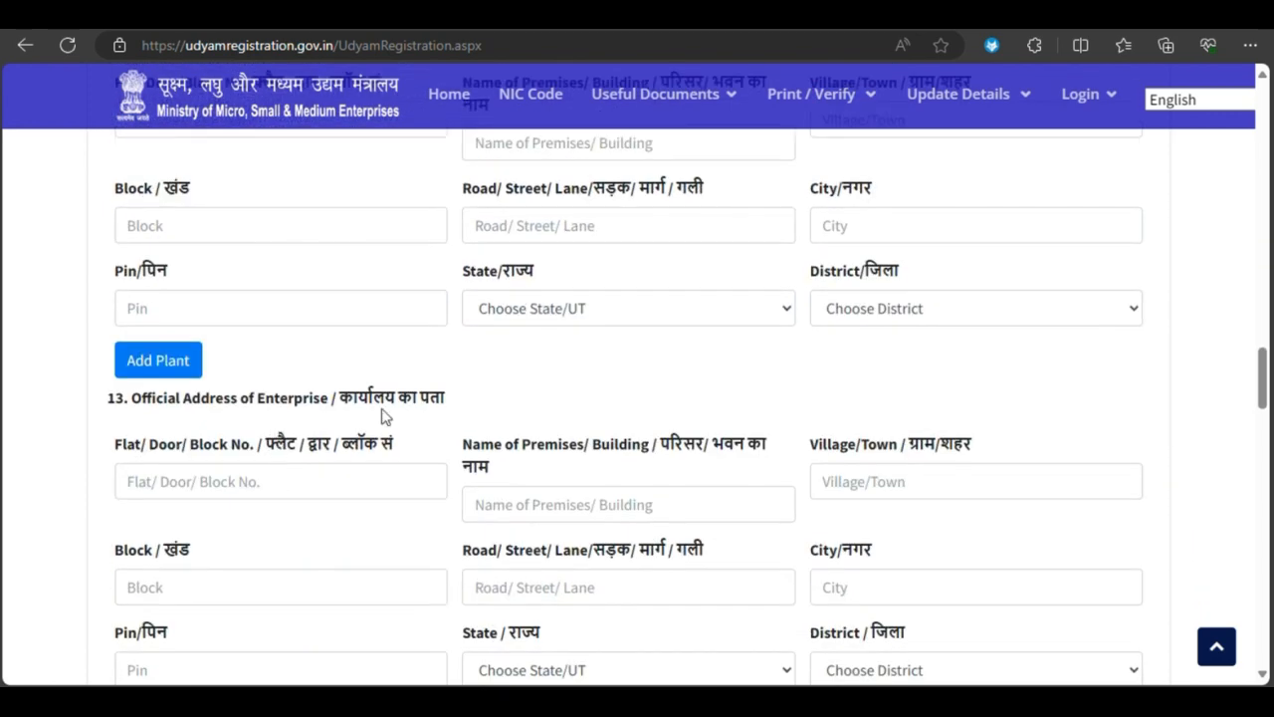
scroll(371, 574, "down", 3)
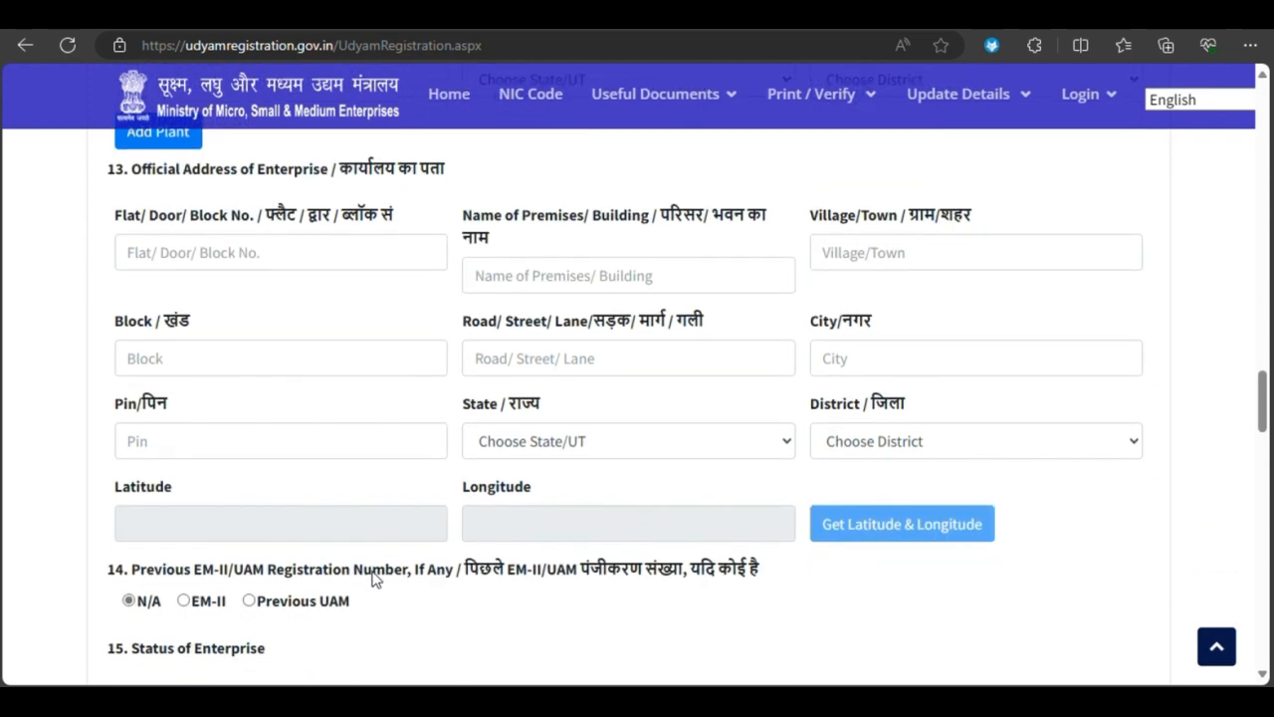
Step: Geo-tag the enterprise's official address within the Chennai district map to fill in its latitude and longitude
scroll(373, 576, "down", 1)
left_click(845, 243)
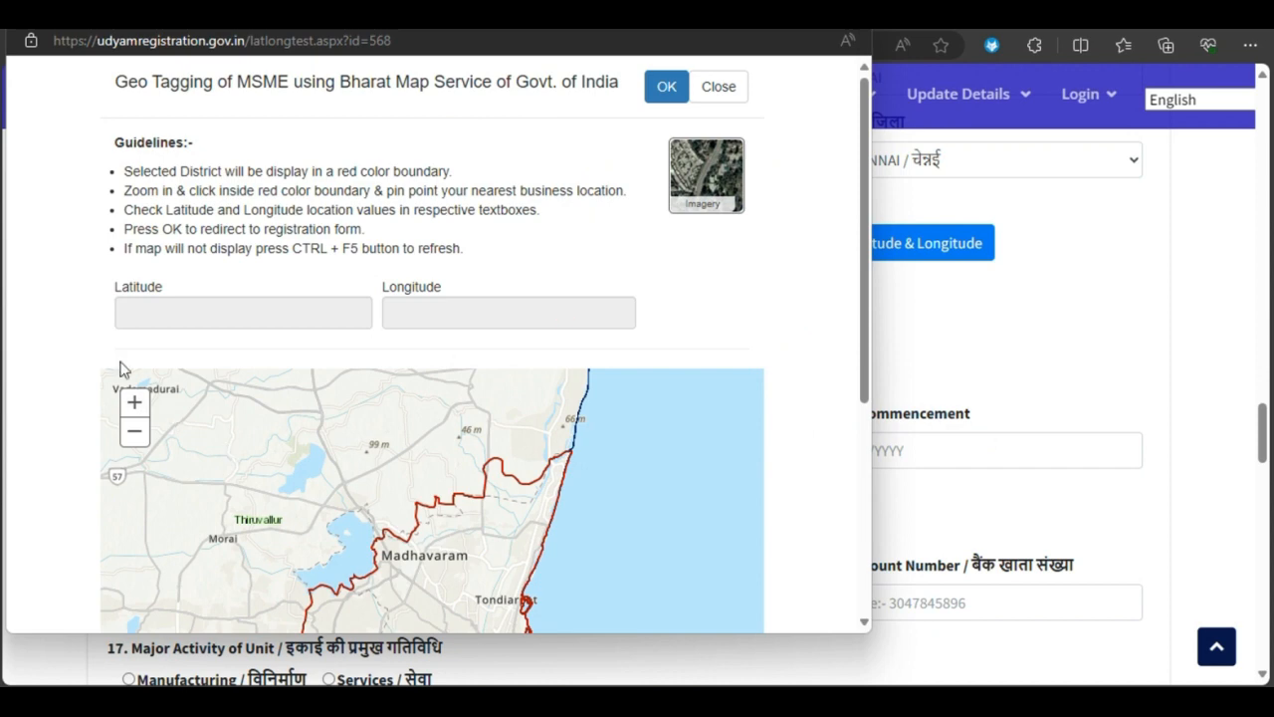
scroll(197, 312, "down", 2)
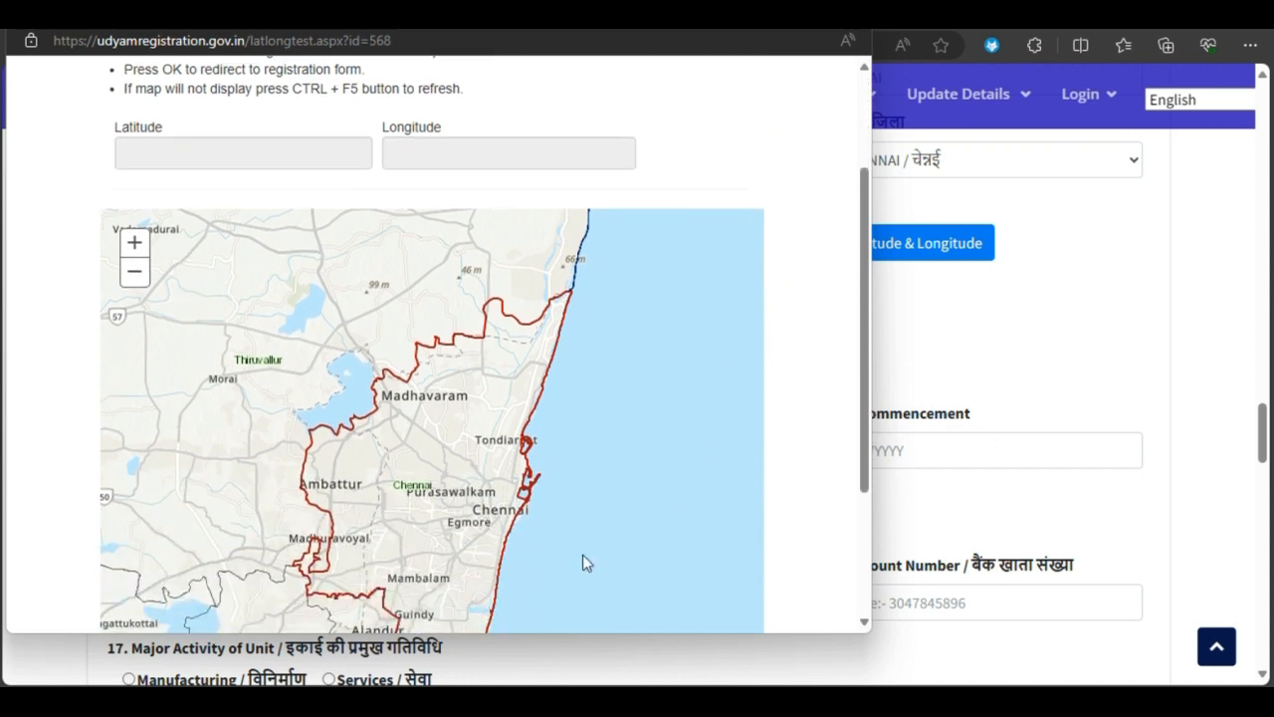
scroll(455, 423, "up", 3)
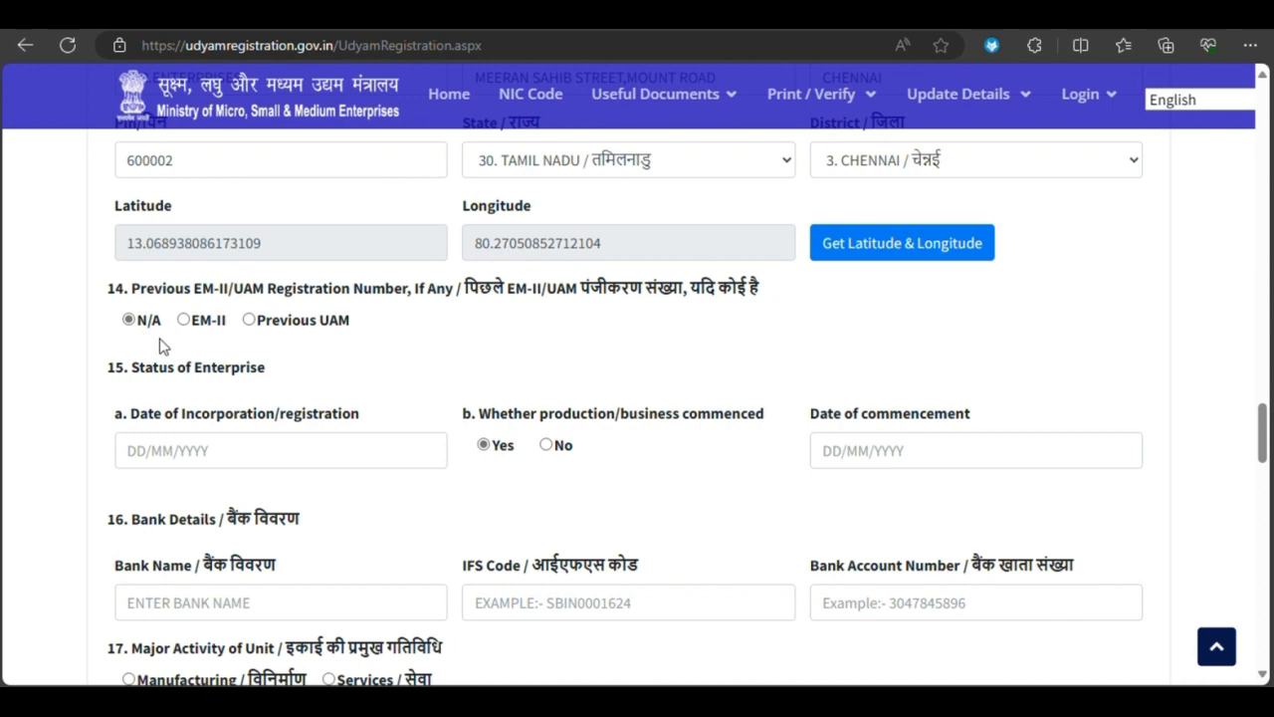
Step: Review the enterprise status and bank details fields, and set the major activity of the unit to Manufacturing
scroll(164, 344, "down", 1)
scroll(164, 344, "down", 2)
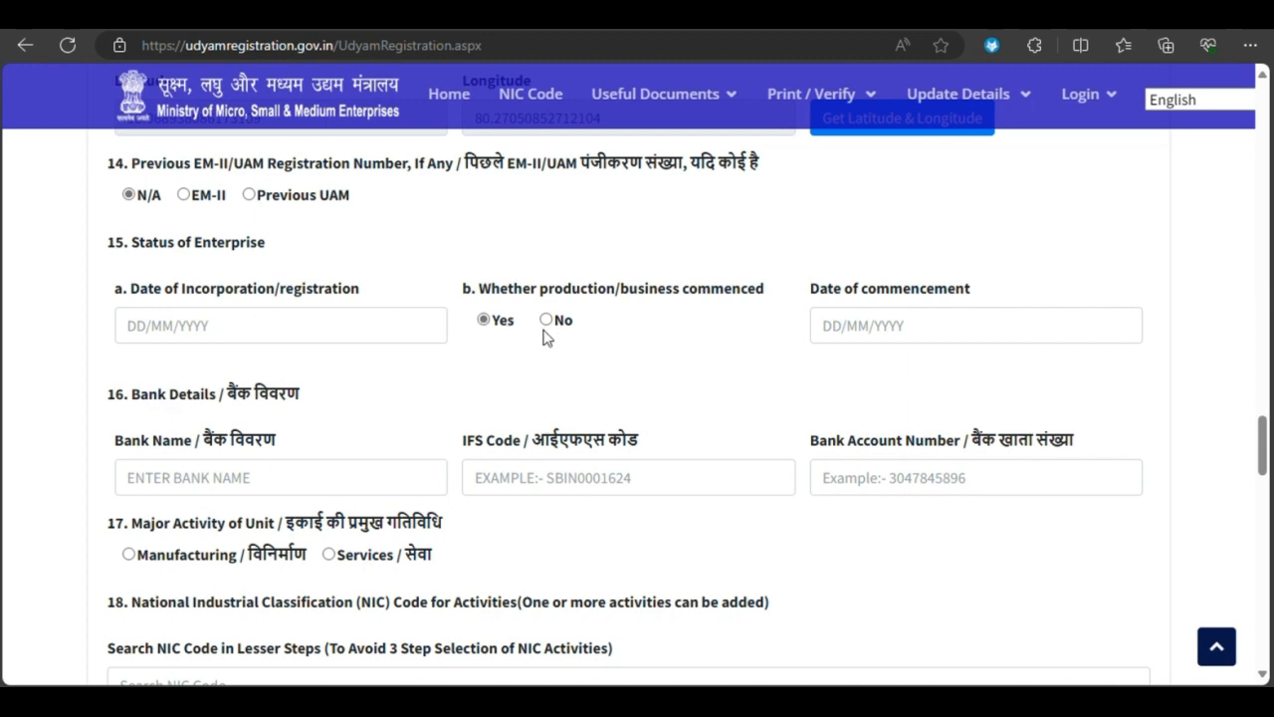
scroll(873, 326, "down", 1)
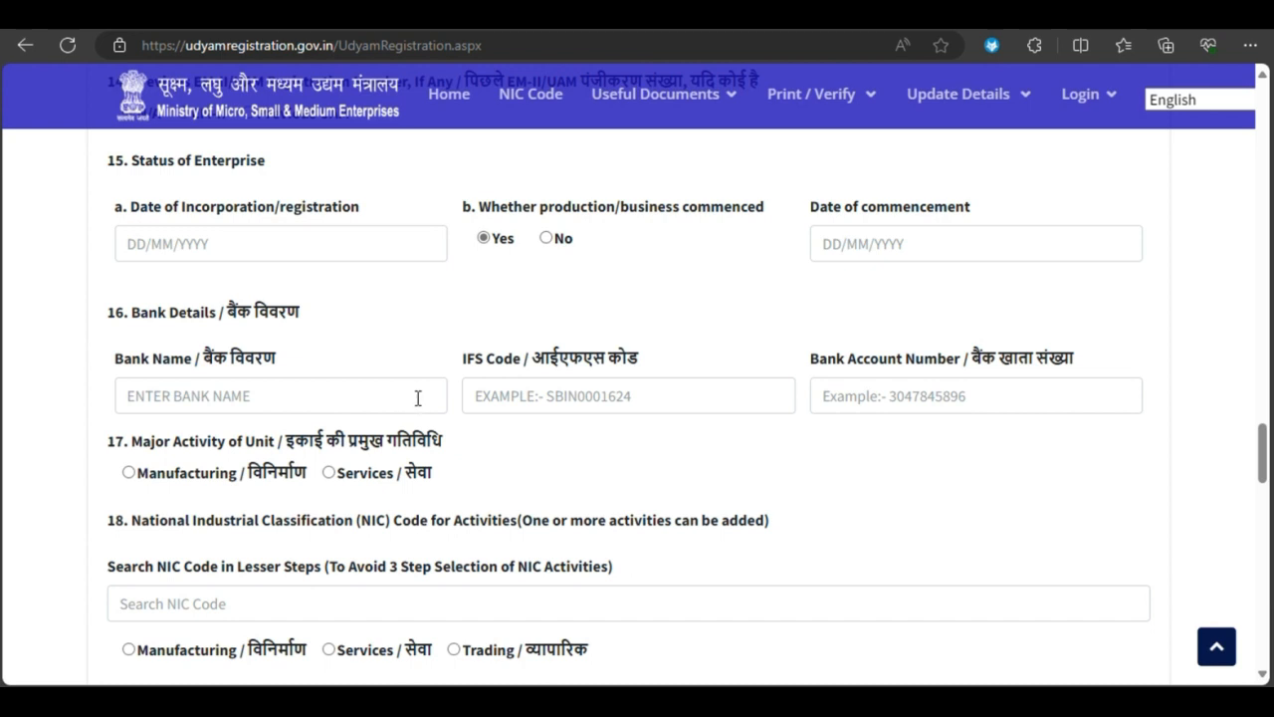
scroll(418, 398, "down", 1)
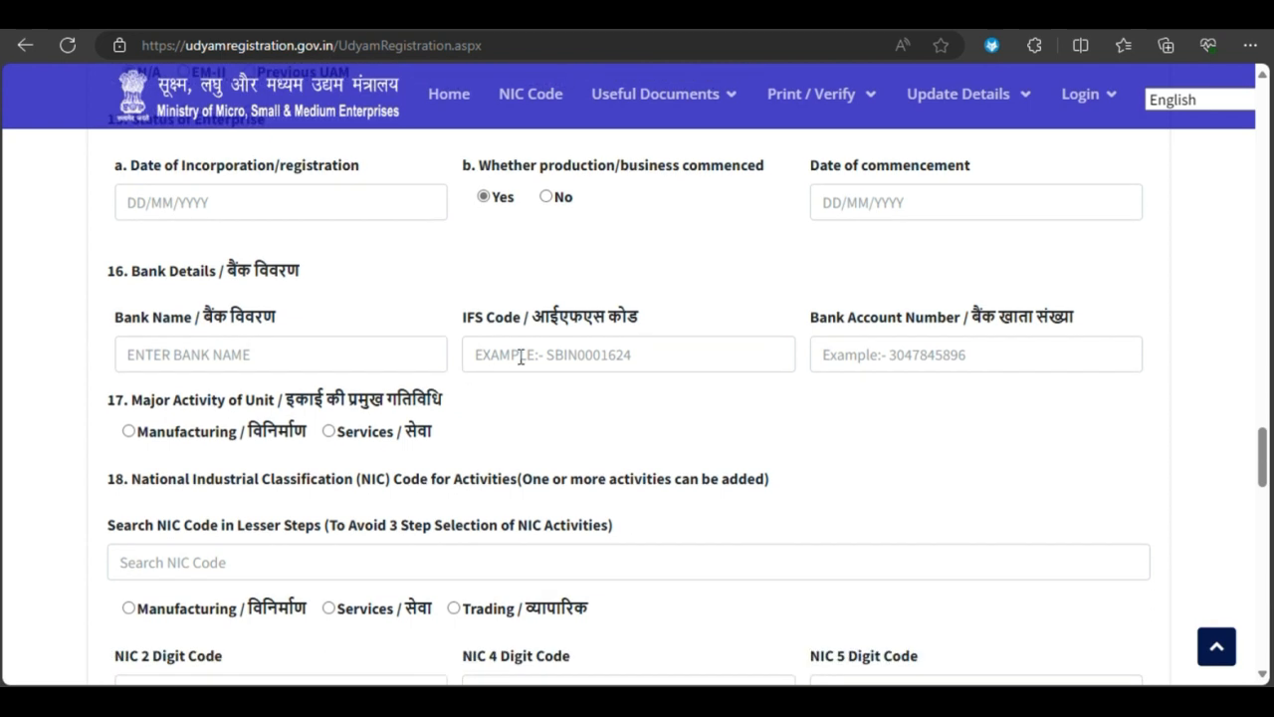
scroll(446, 415, "down", 1)
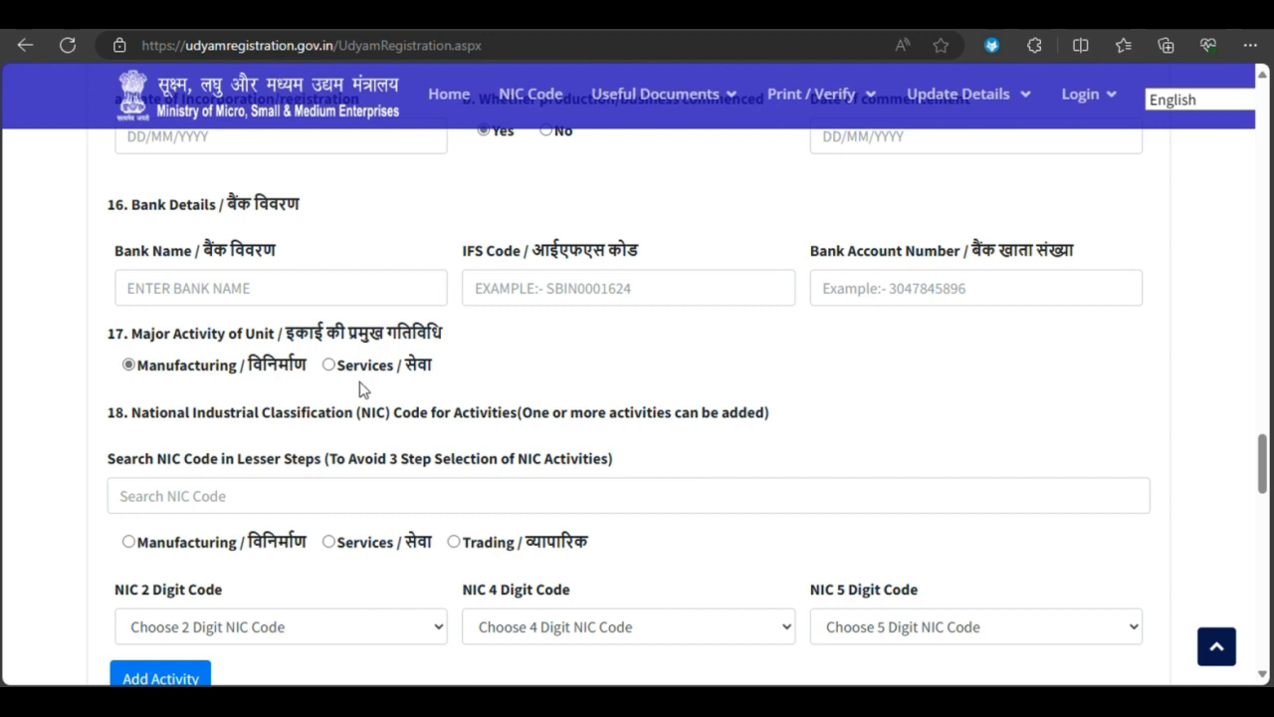
Step: Search the NIC codes for "ELECTRONIC COM" and look through the matching activities for a suitable classification
scroll(361, 388, "down", 1)
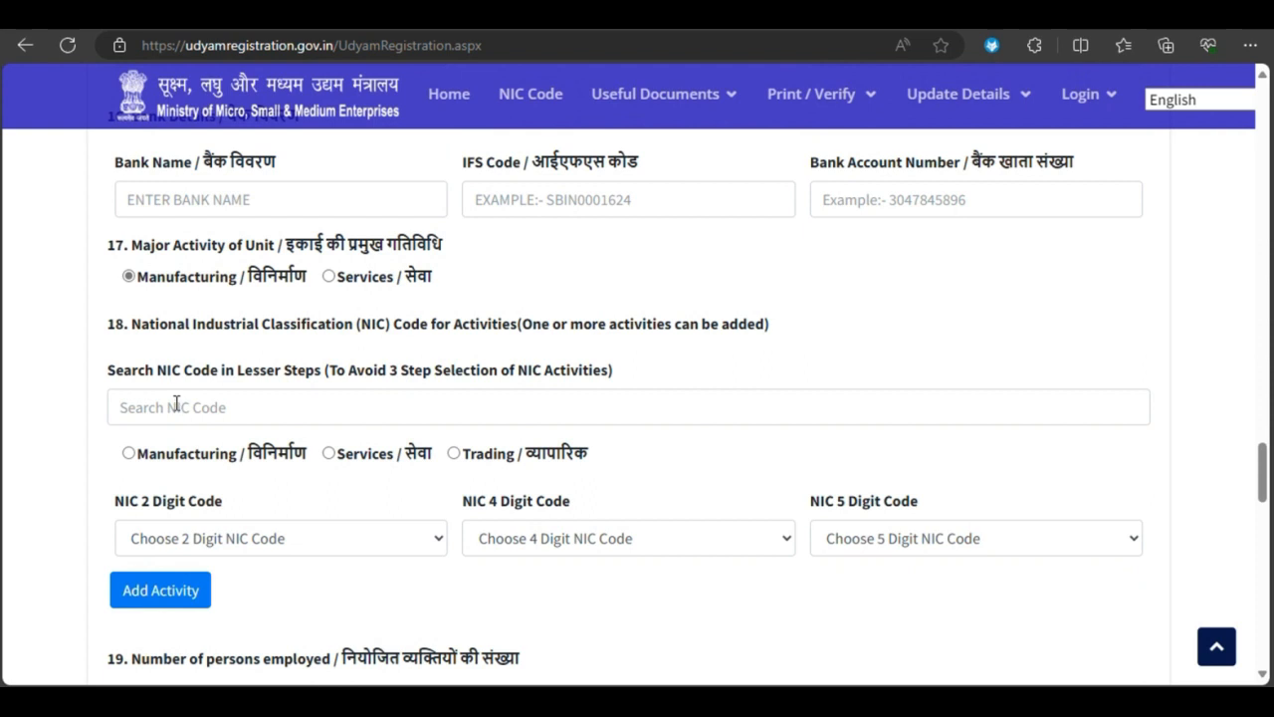
left_click(227, 406)
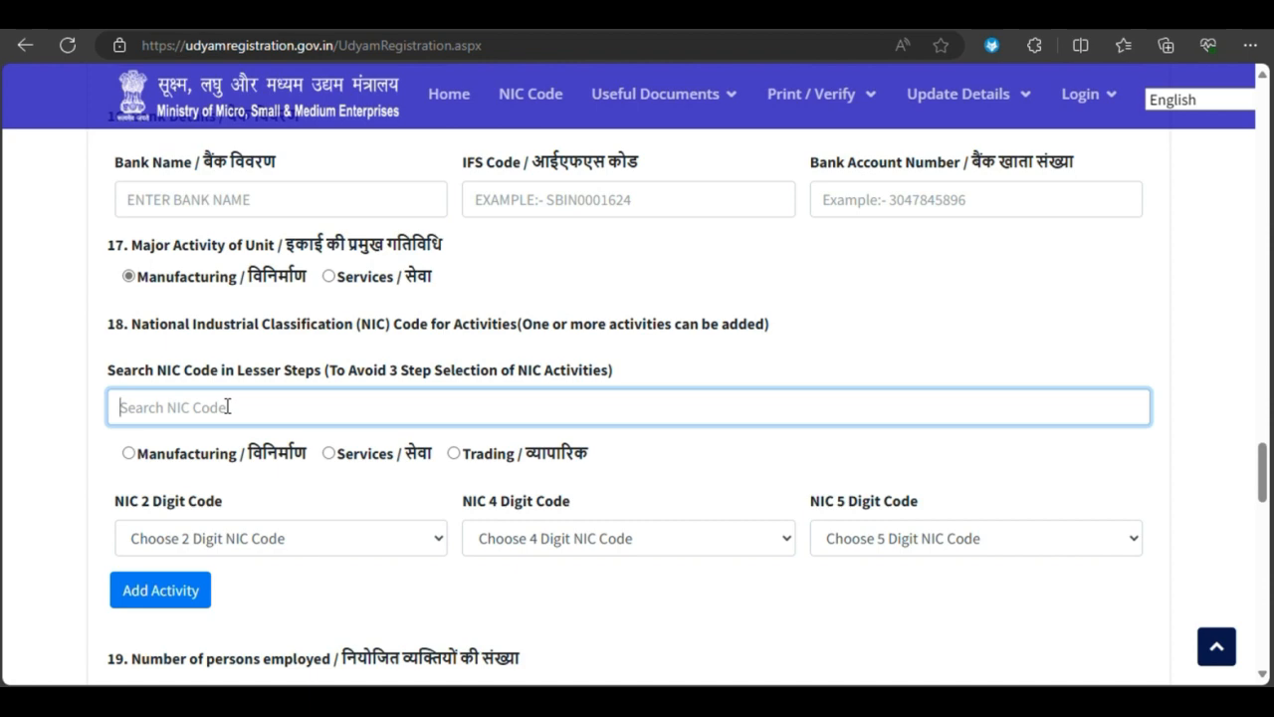
type("L")
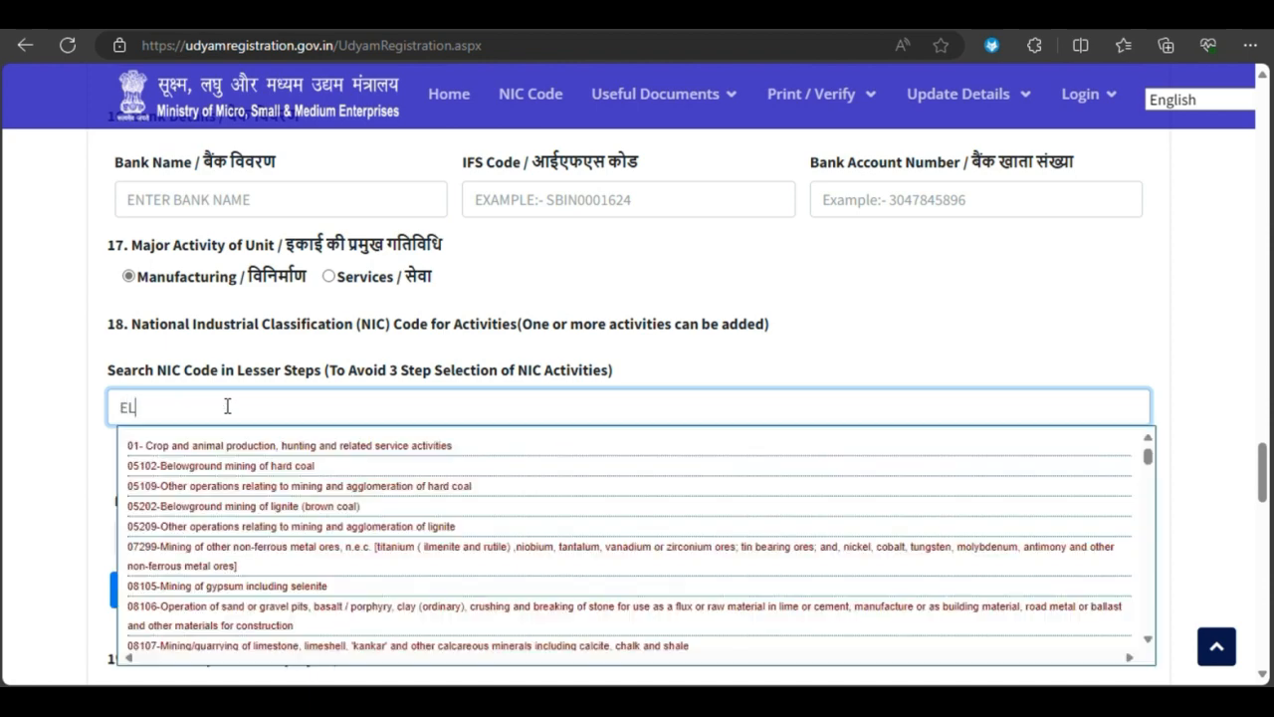
type("ECTRONIC CO")
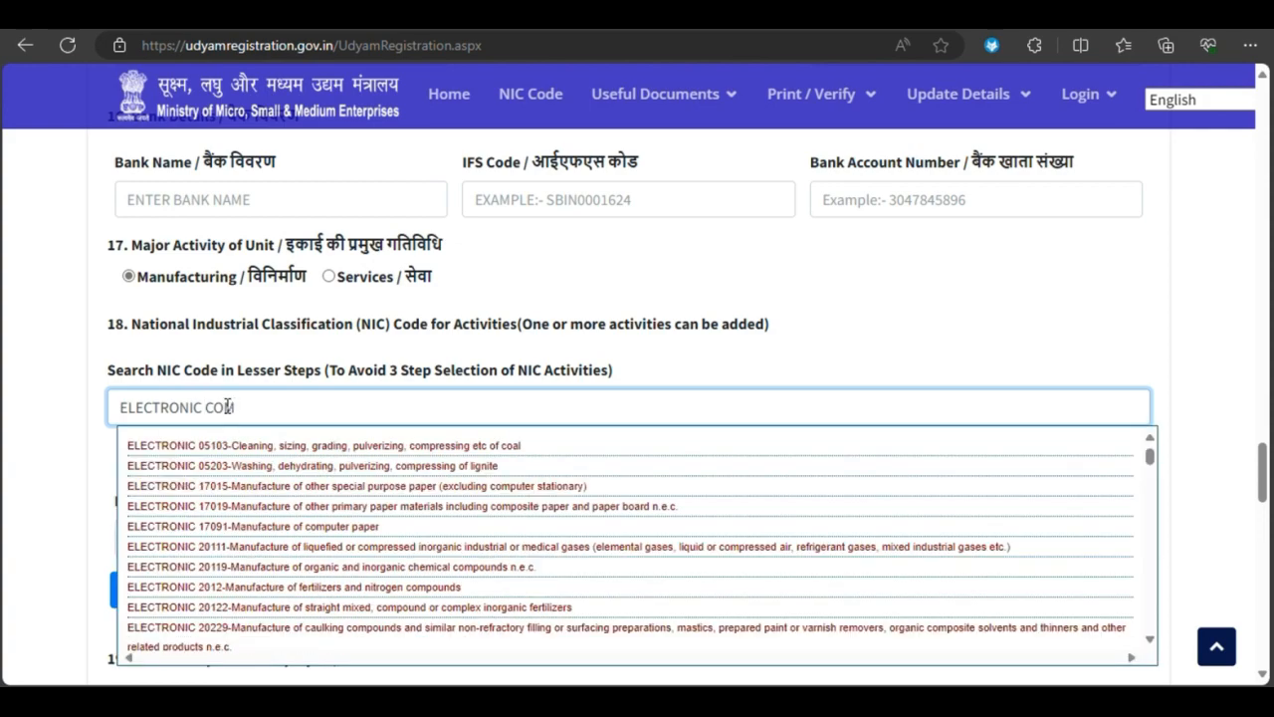
type("M")
scroll(318, 551, "down", 5)
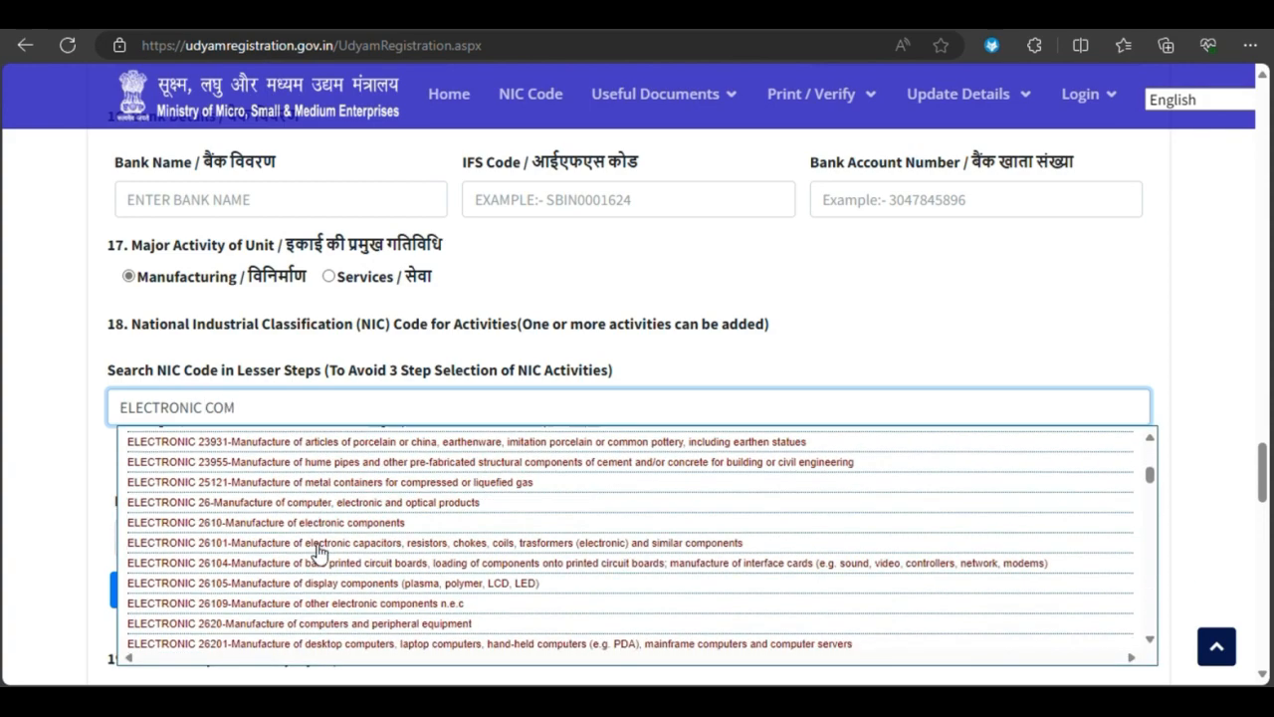
scroll(318, 551, "down", 1)
scroll(319, 551, "down", 1)
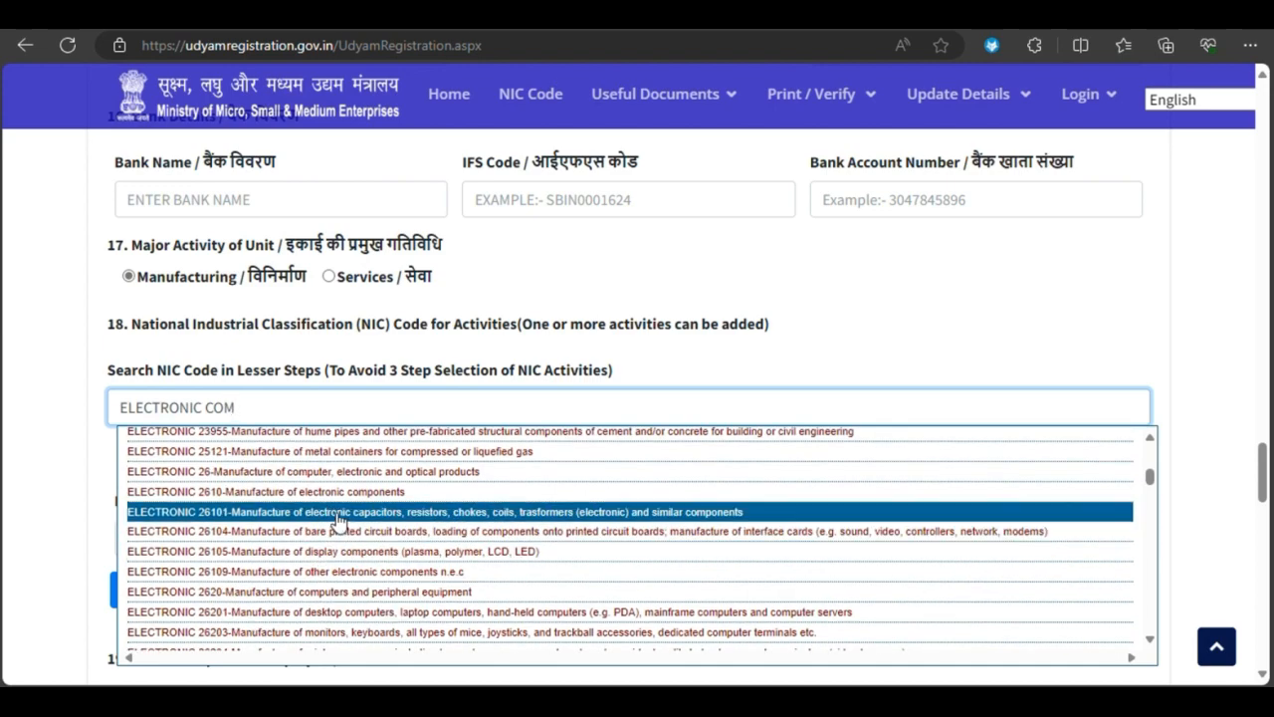
scroll(339, 520, "down", 15)
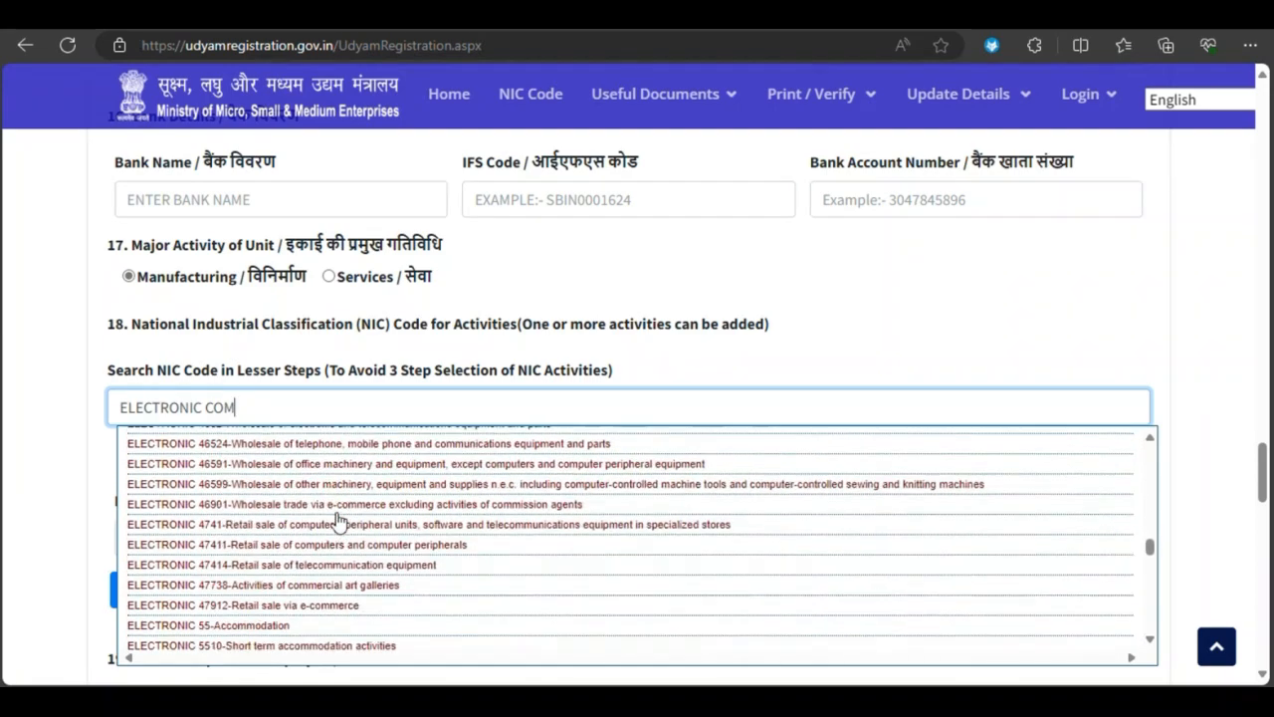
scroll(336, 520, "up", 1)
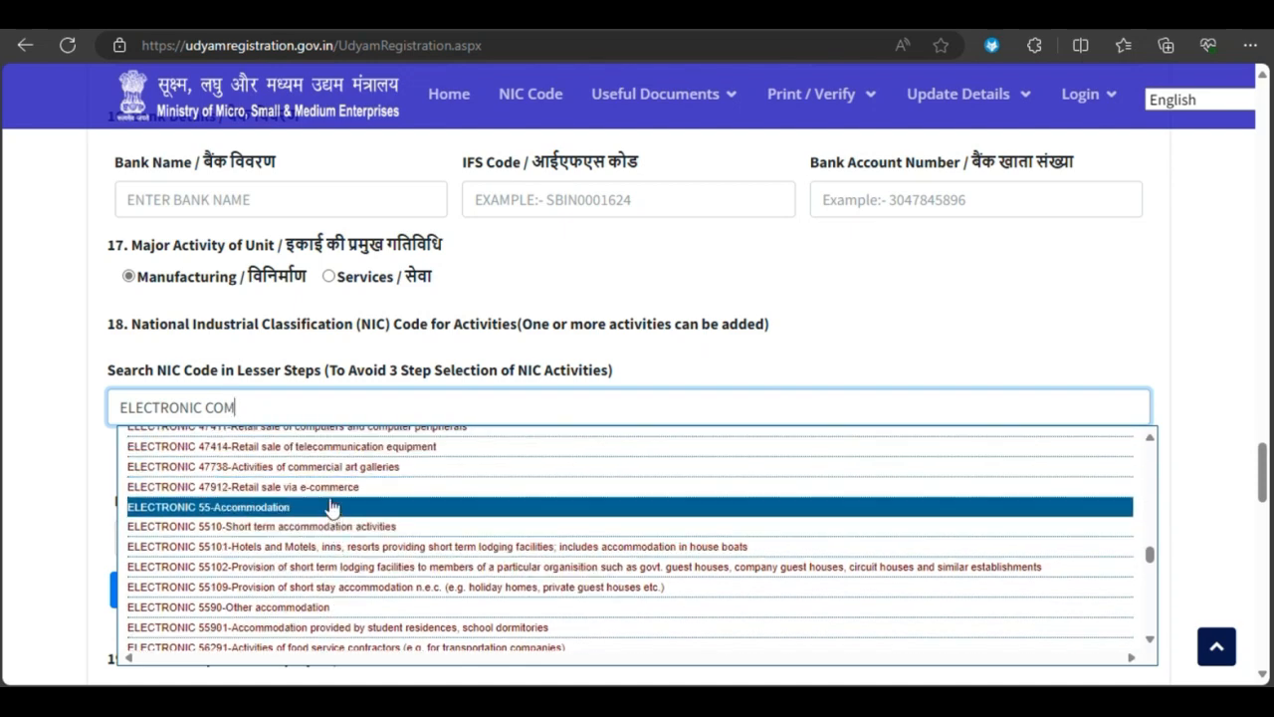
Step: Clear all the text from the NIC code search
key("BackSpace")
key("BackSpace")
key("BackSpace")
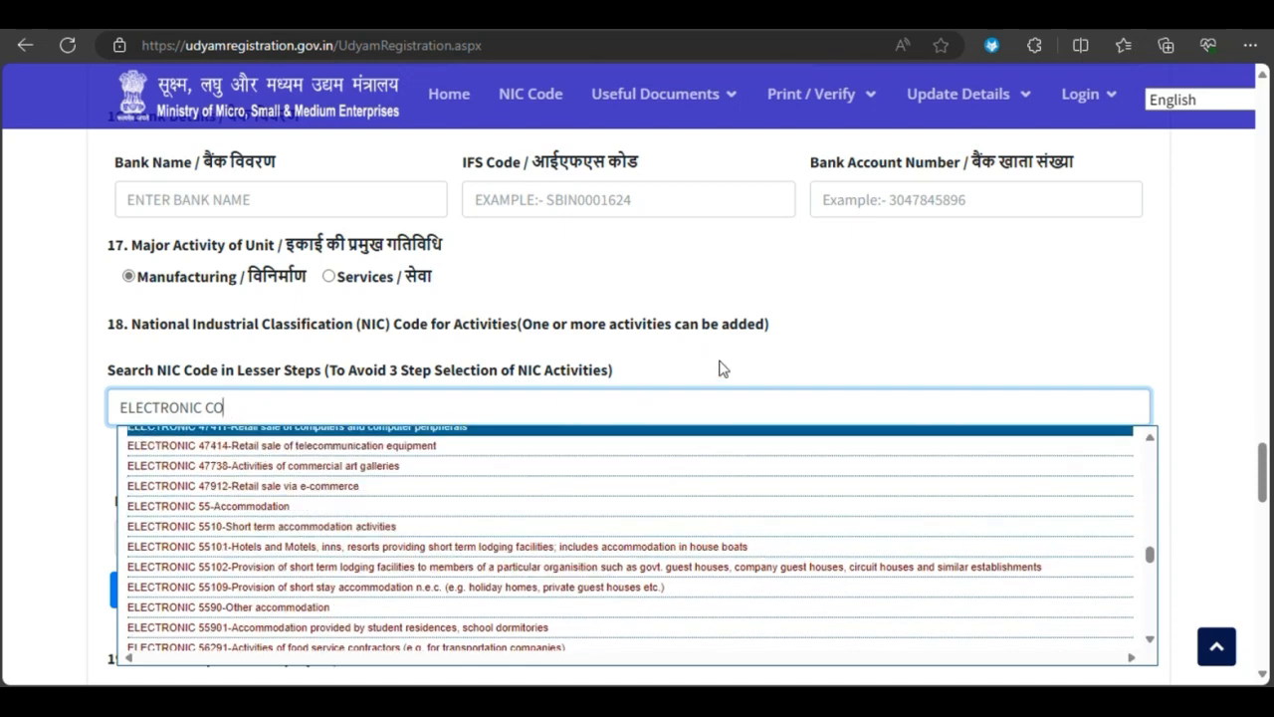
key("BackSpace")
key("BackSpace")
key("BackSpace")
key("BackSpace")
key("BackSpace")
key("BackSpace")
key("BackSpace")
key("BackSpace")
key("BackSpace")
key("BackSpace")
key("BackSpace")
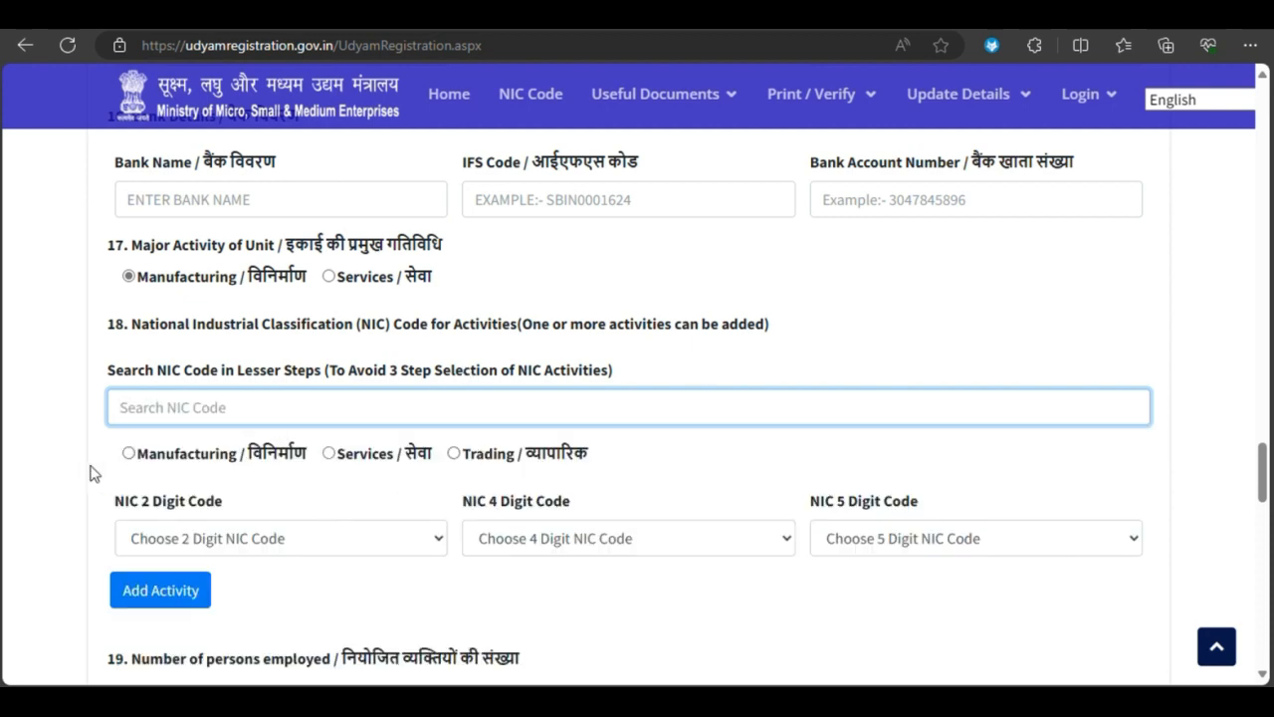
Step: Add a Trading activity with NIC codes 46-Wholesale trade, 4669-Wholesale of waste and scrap, and 46699-Wholesale of metal and non-metal waste
left_click(454, 455)
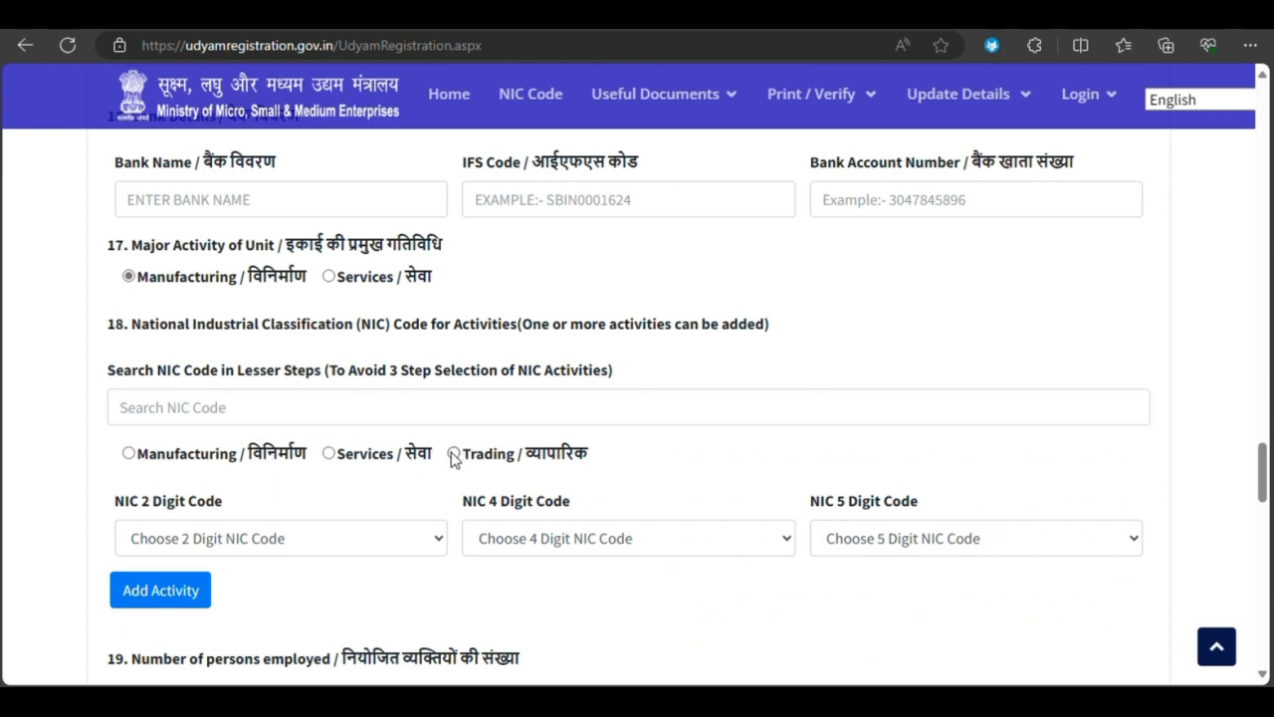
left_click(356, 538)
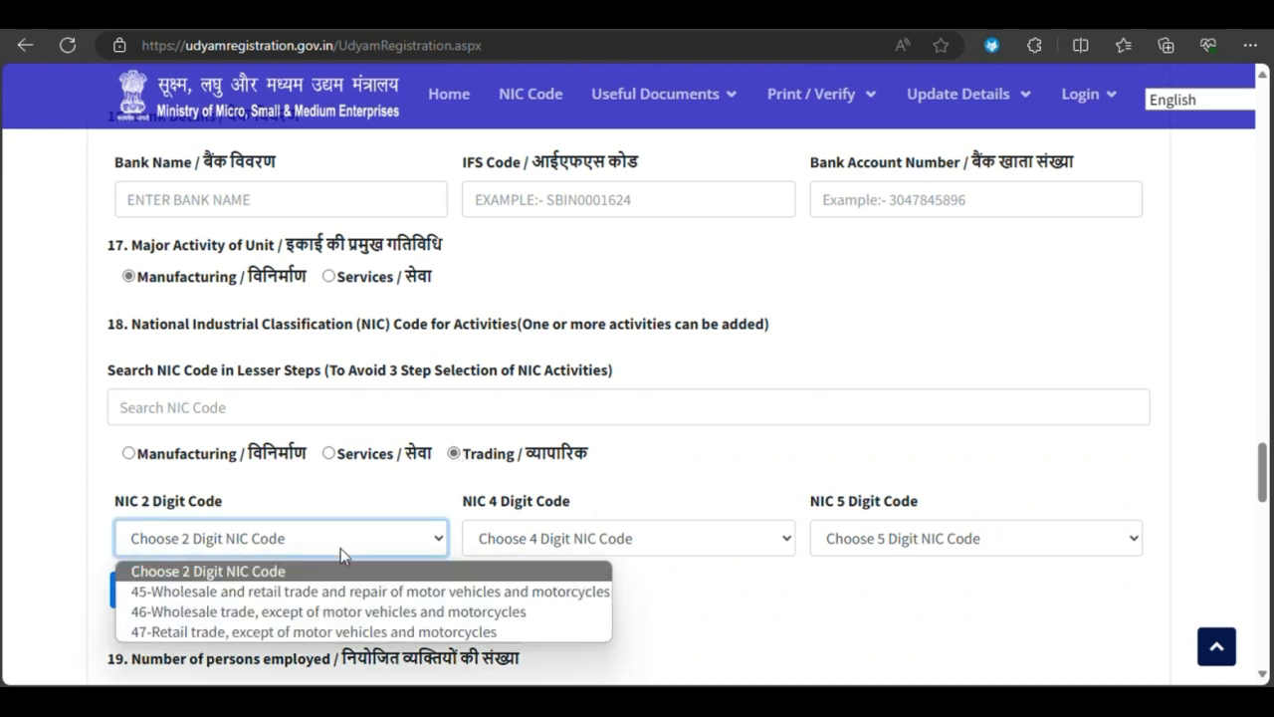
left_click(297, 617)
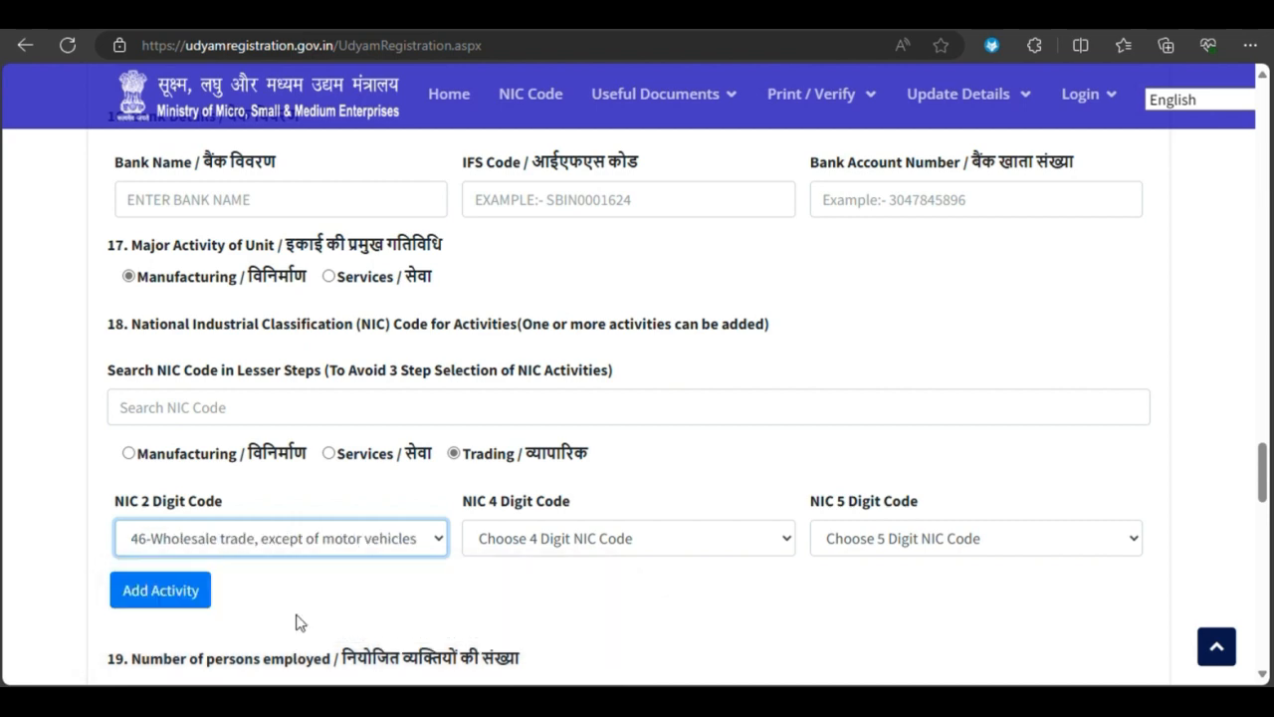
left_click(564, 543)
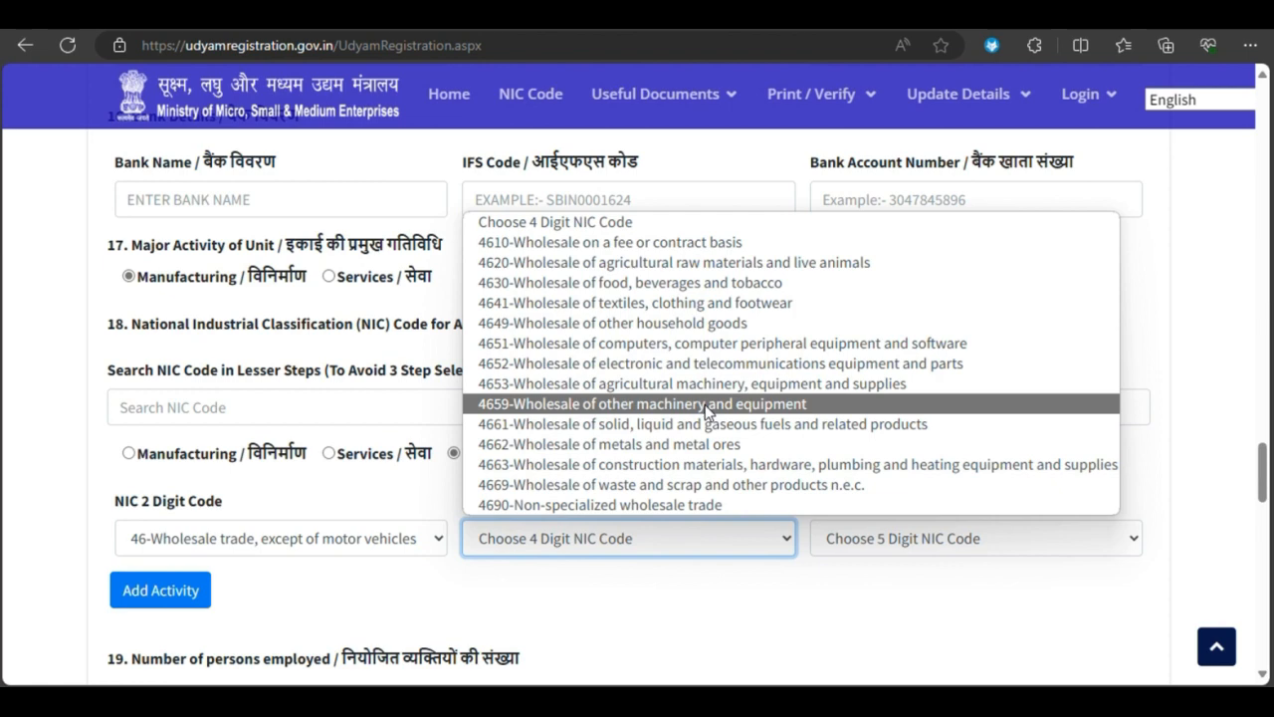
left_click(671, 485)
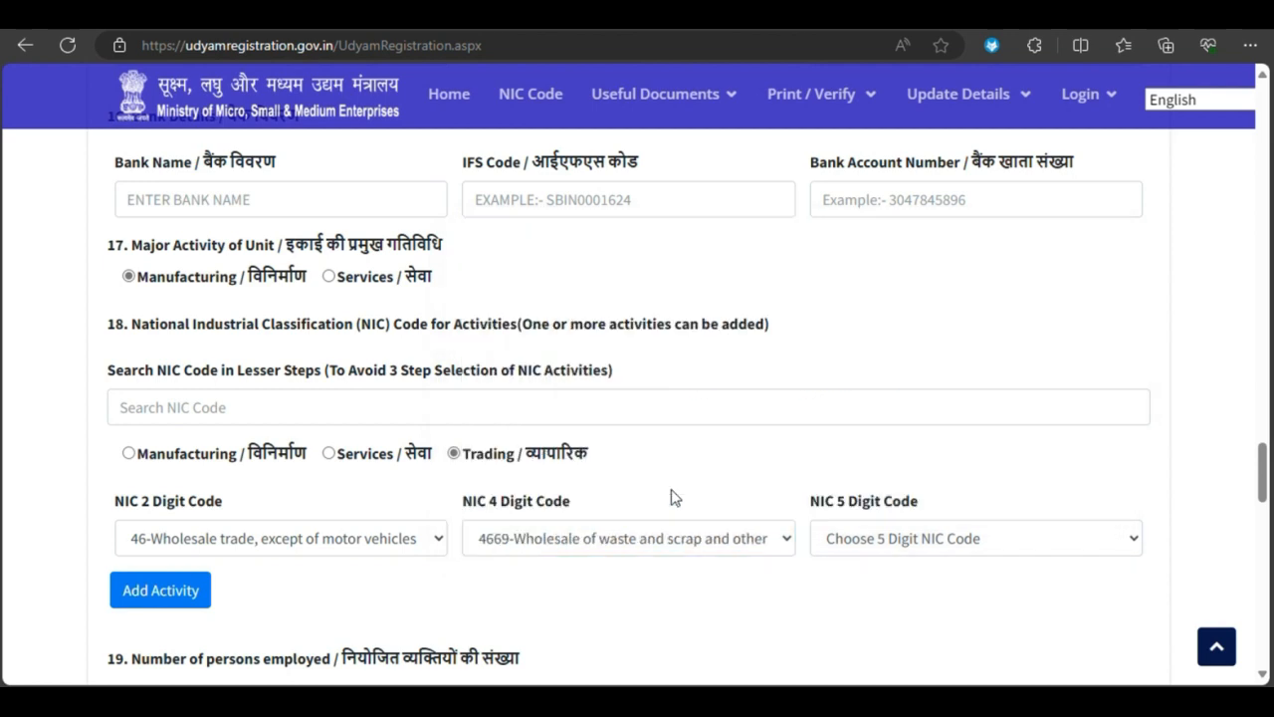
left_click(853, 538)
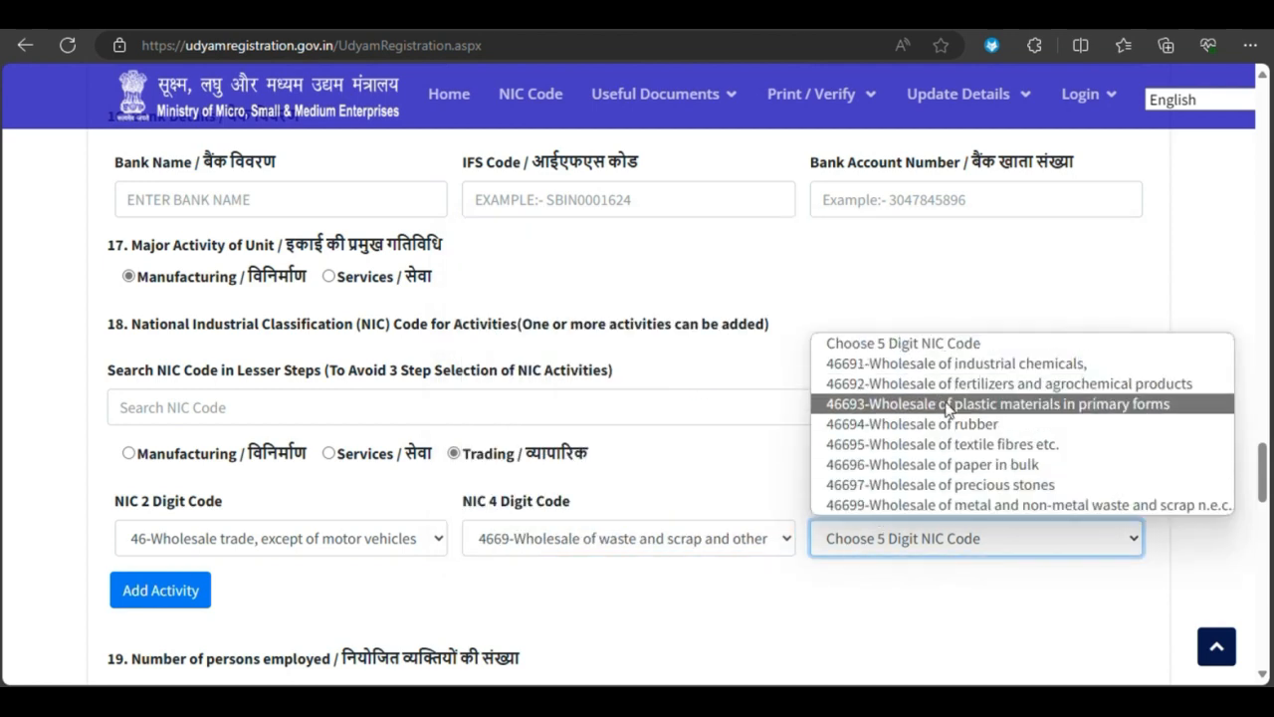
left_click(957, 504)
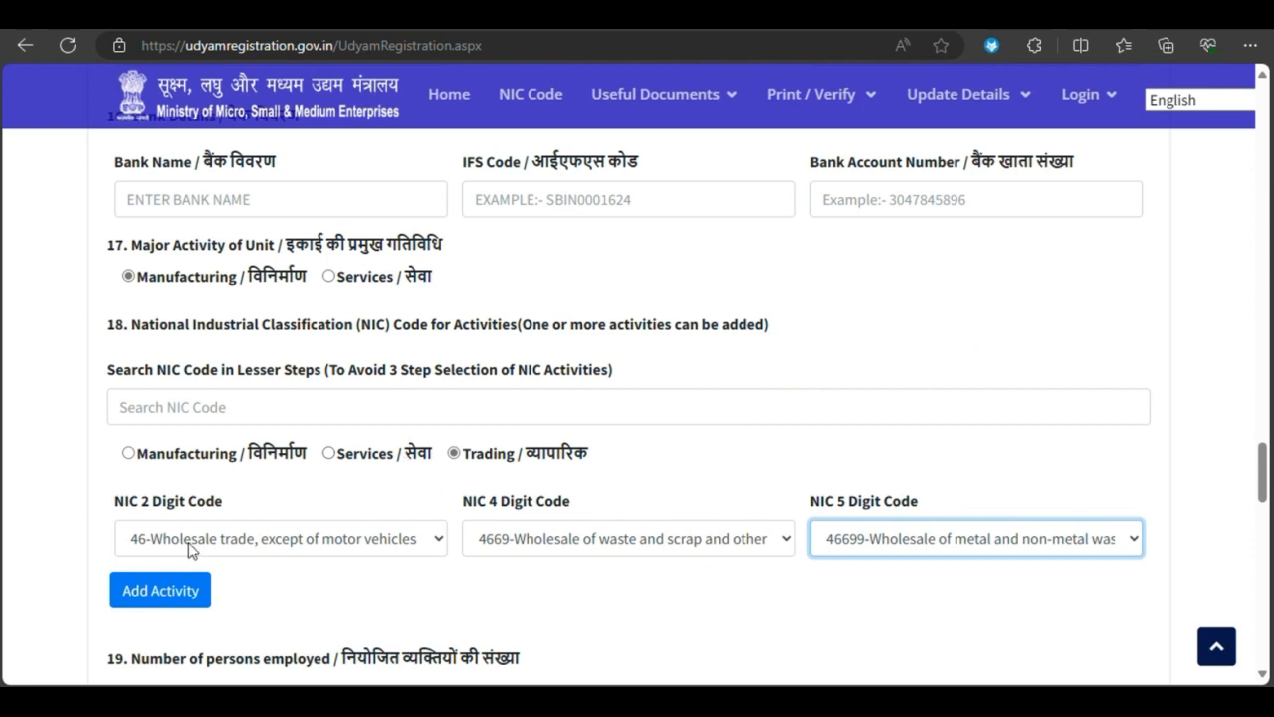
left_click(162, 593)
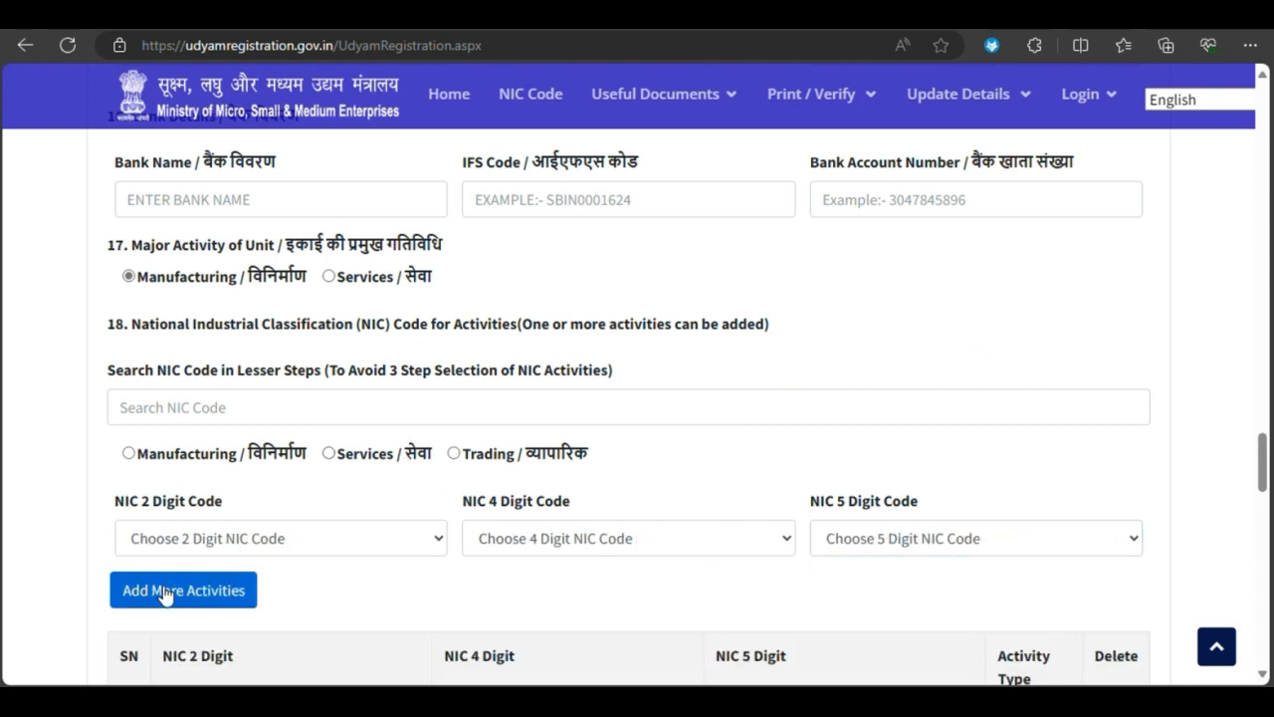
scroll(289, 563, "down", 2)
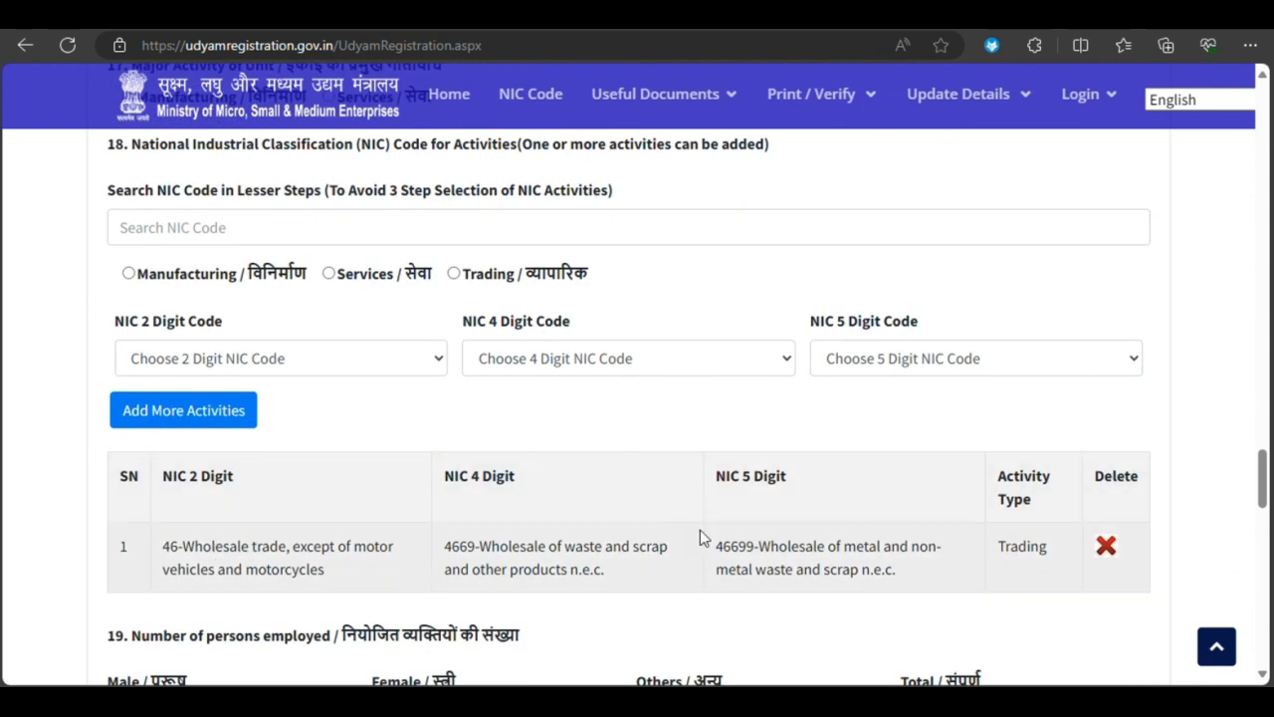
Step: Set the number of persons employed to 2 male, 0 female and 0 others
scroll(715, 539, "down", 3)
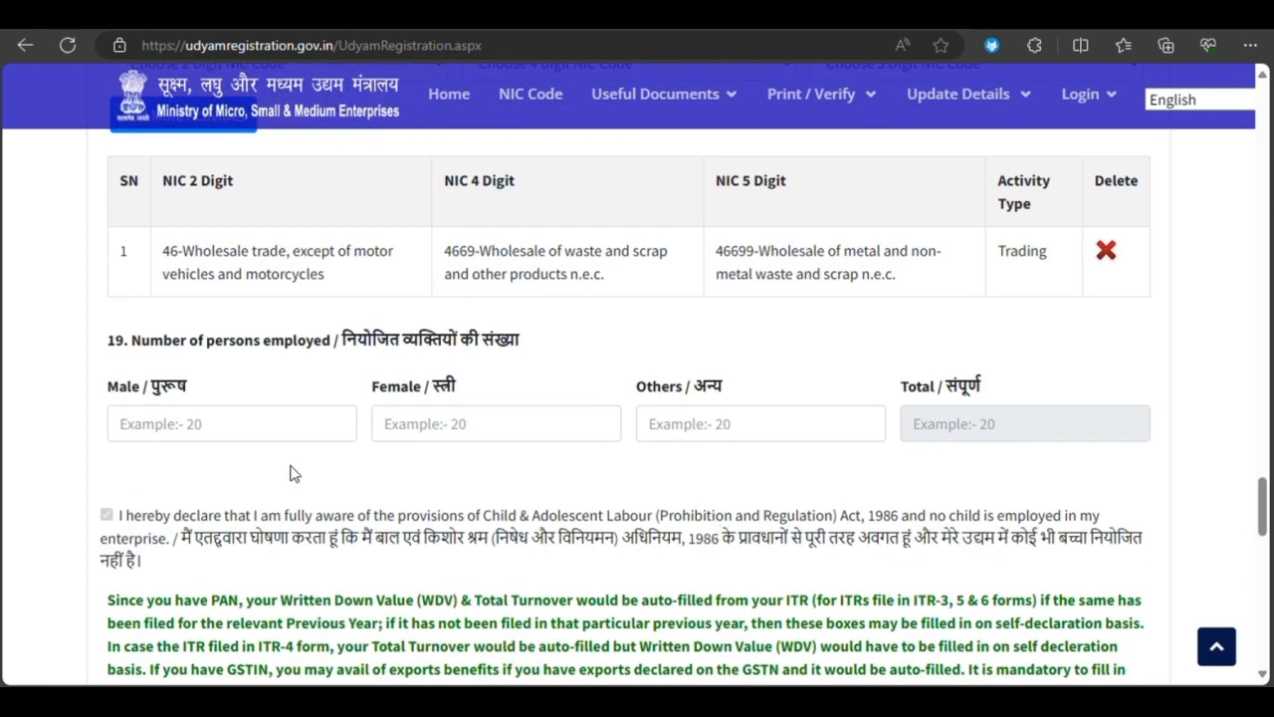
left_click(290, 428)
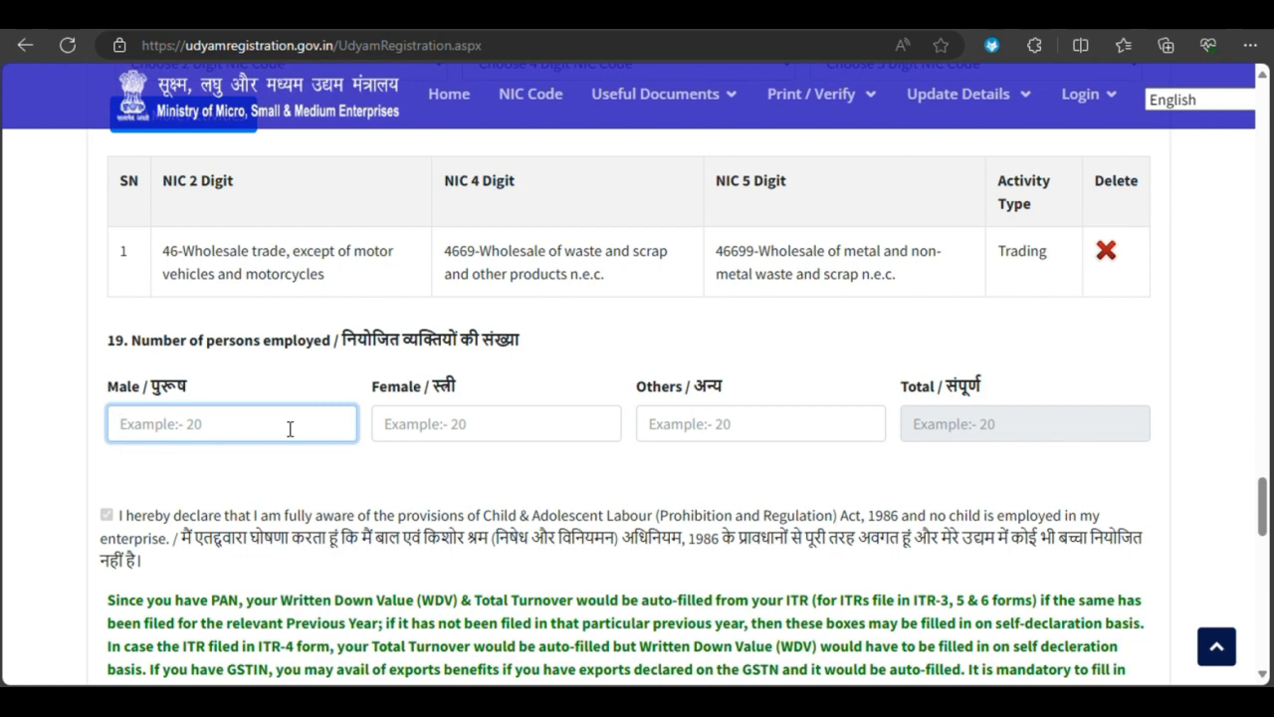
type("2")
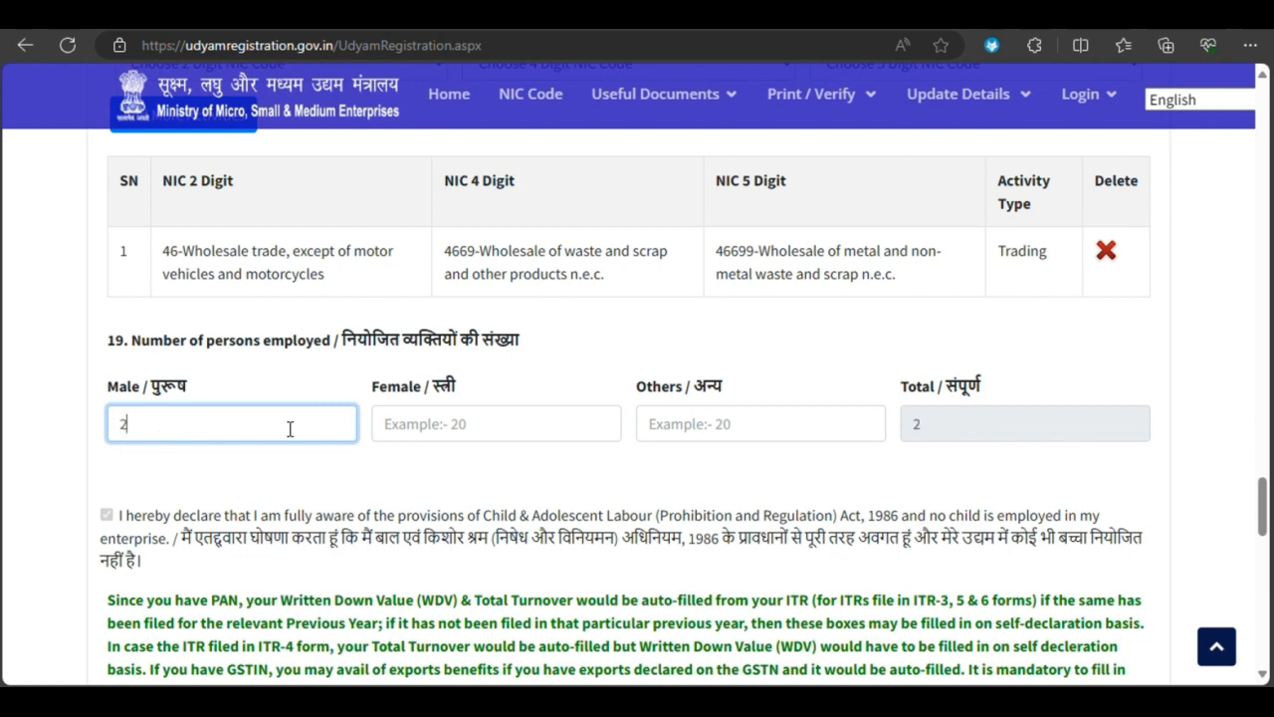
left_click(390, 432)
type("0")
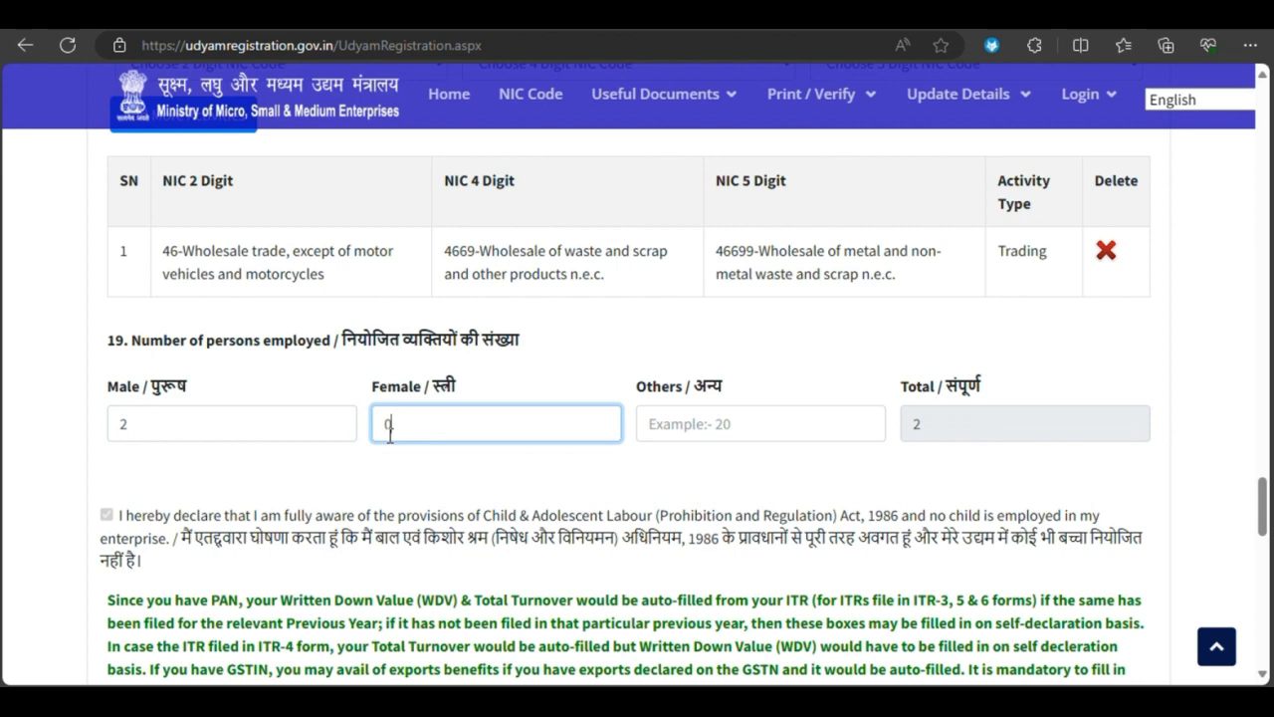
key("Tab")
type("0")
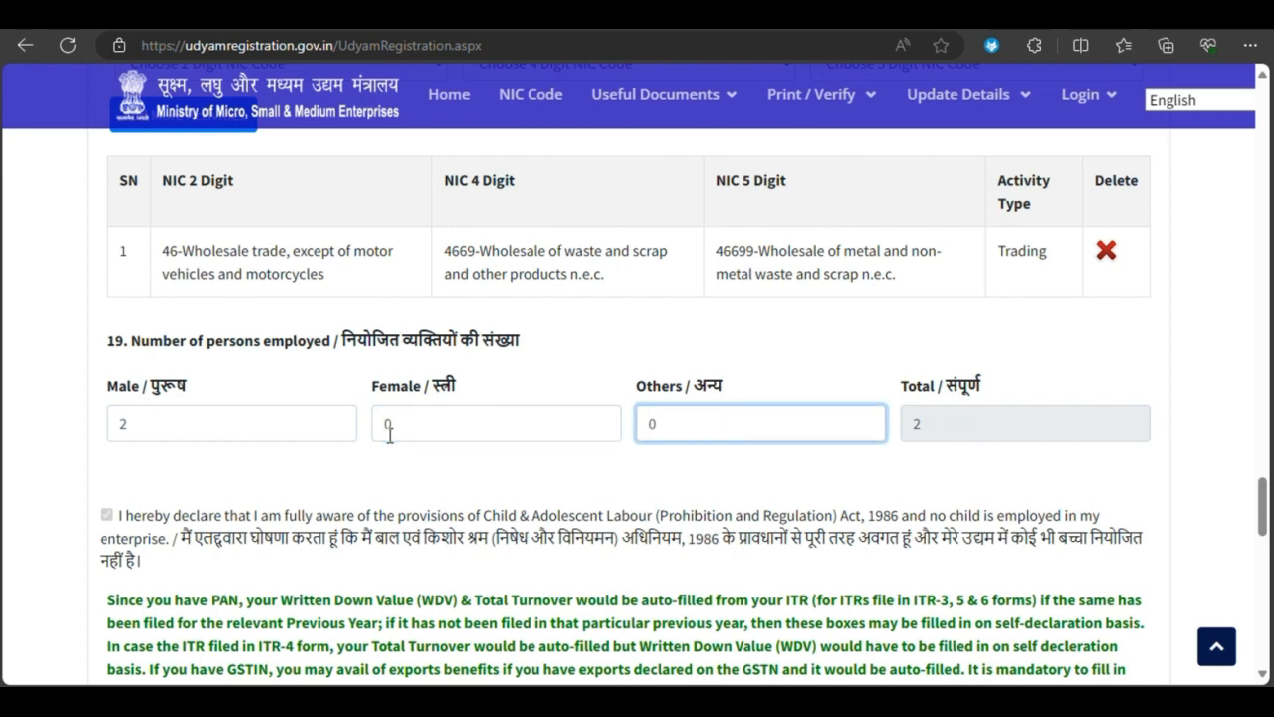
Step: Set both the Written Down Value and the exclusion cost for pollution control, research and safety devices to 0 for 2022-23
scroll(538, 497, "down", 1)
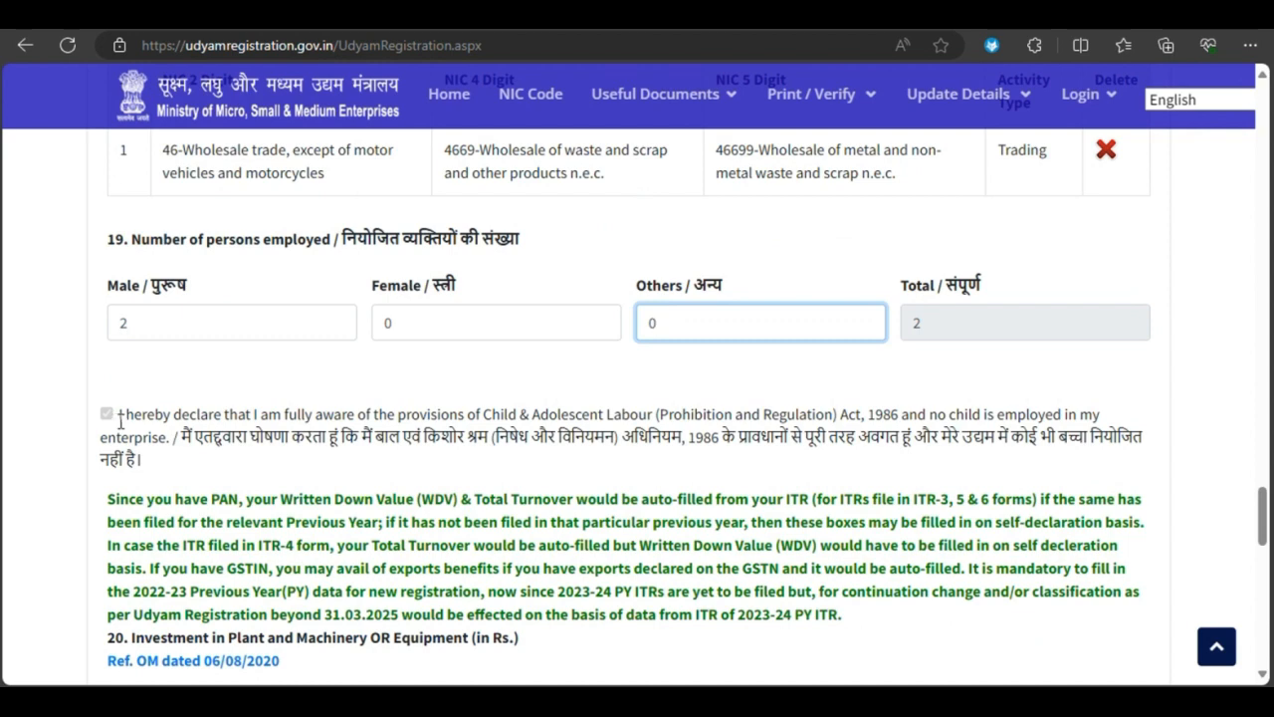
scroll(119, 418, "down", 3)
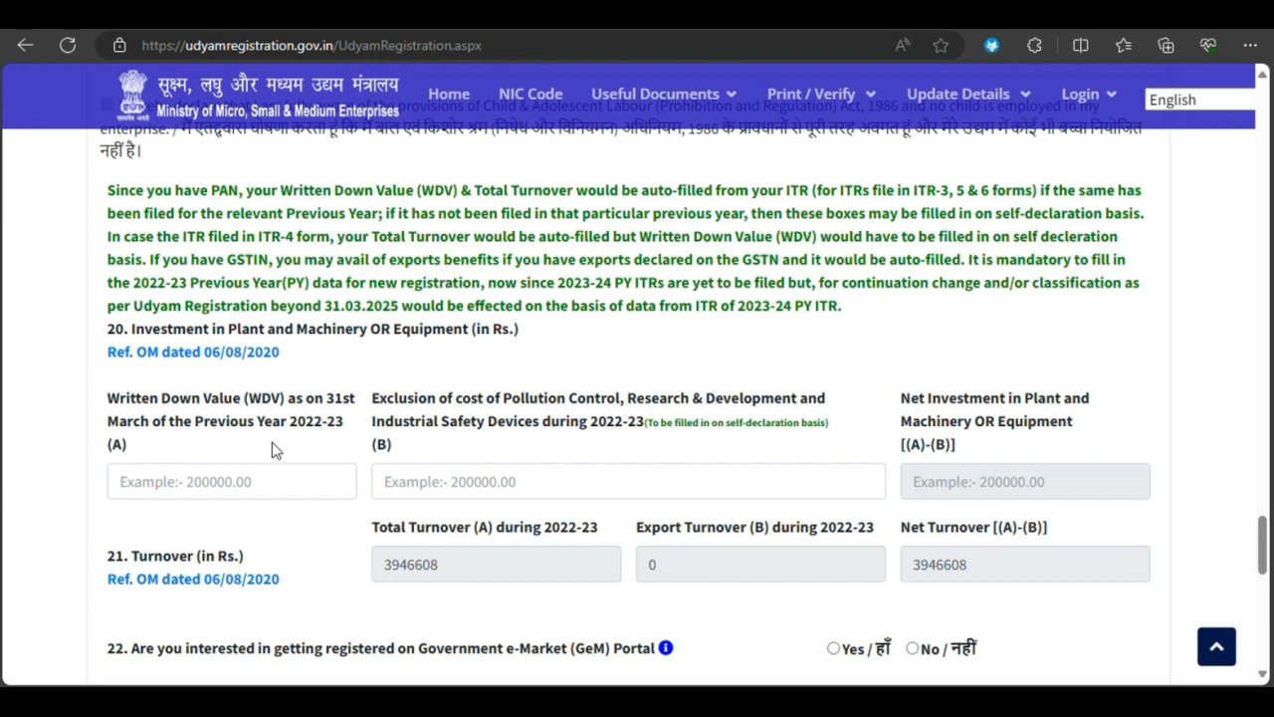
left_click(260, 480)
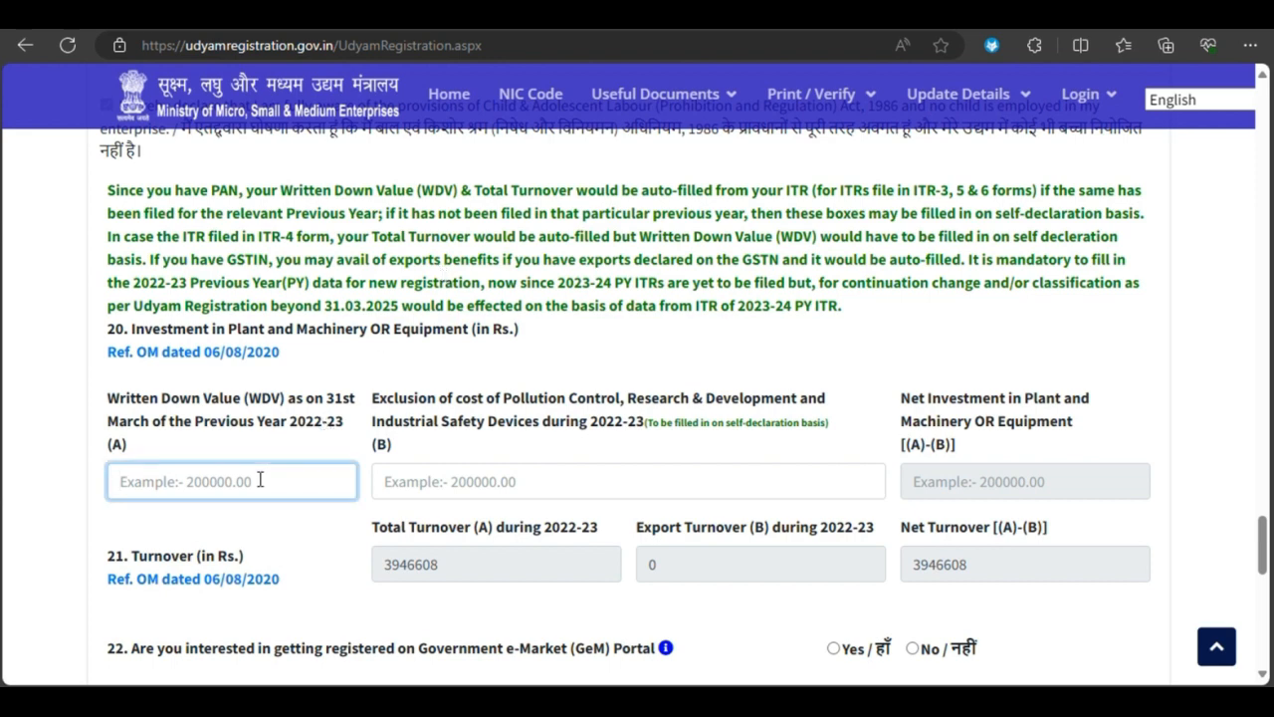
type("0")
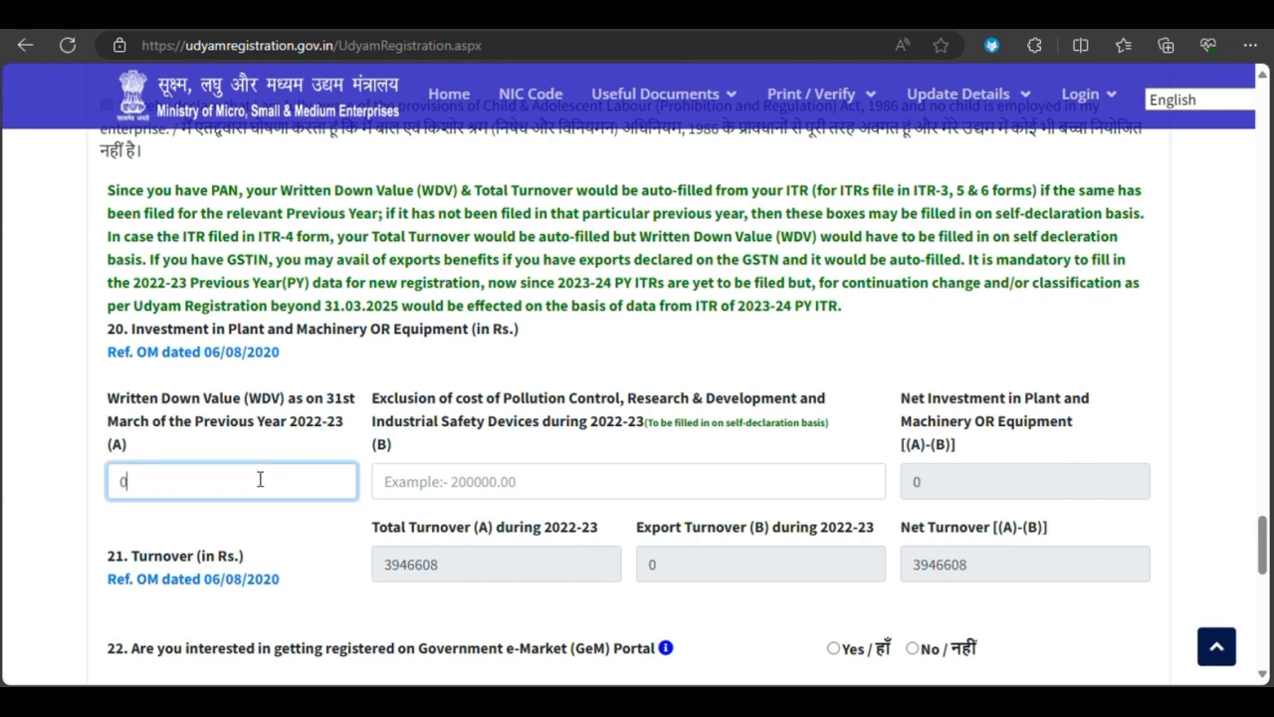
left_click(418, 488)
type("0")
Step: Answer No to registering on the GeM, TReDS, NCS and NSIC B2B portals, and Yes to the free .IN domain and business email ID
scroll(419, 493, "down", 3)
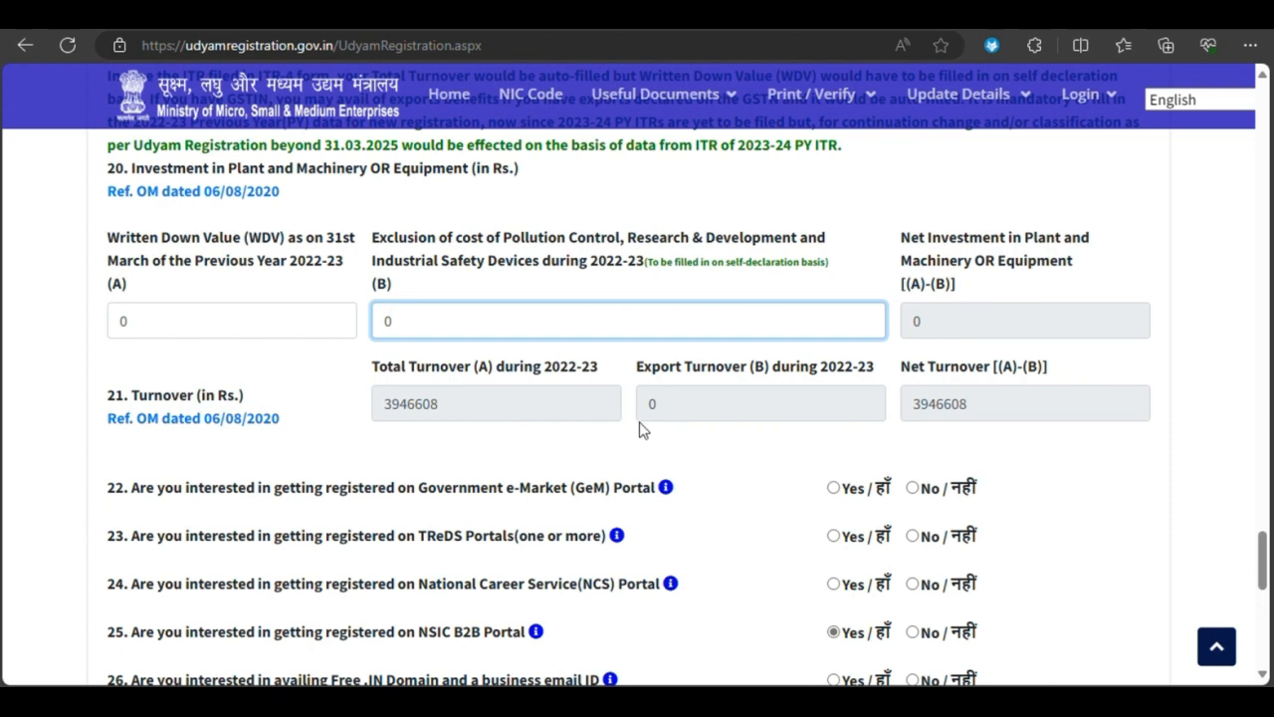
scroll(645, 429, "down", 1)
scroll(645, 429, "down", 1)
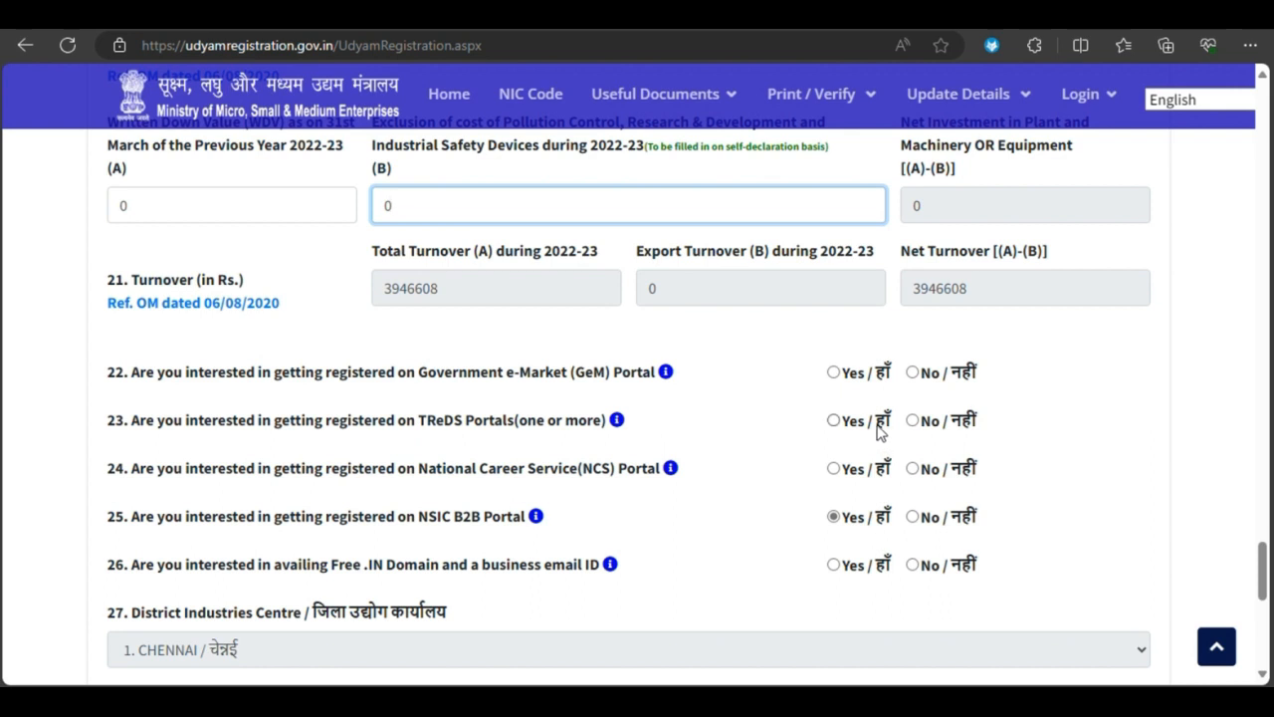
left_click(920, 375)
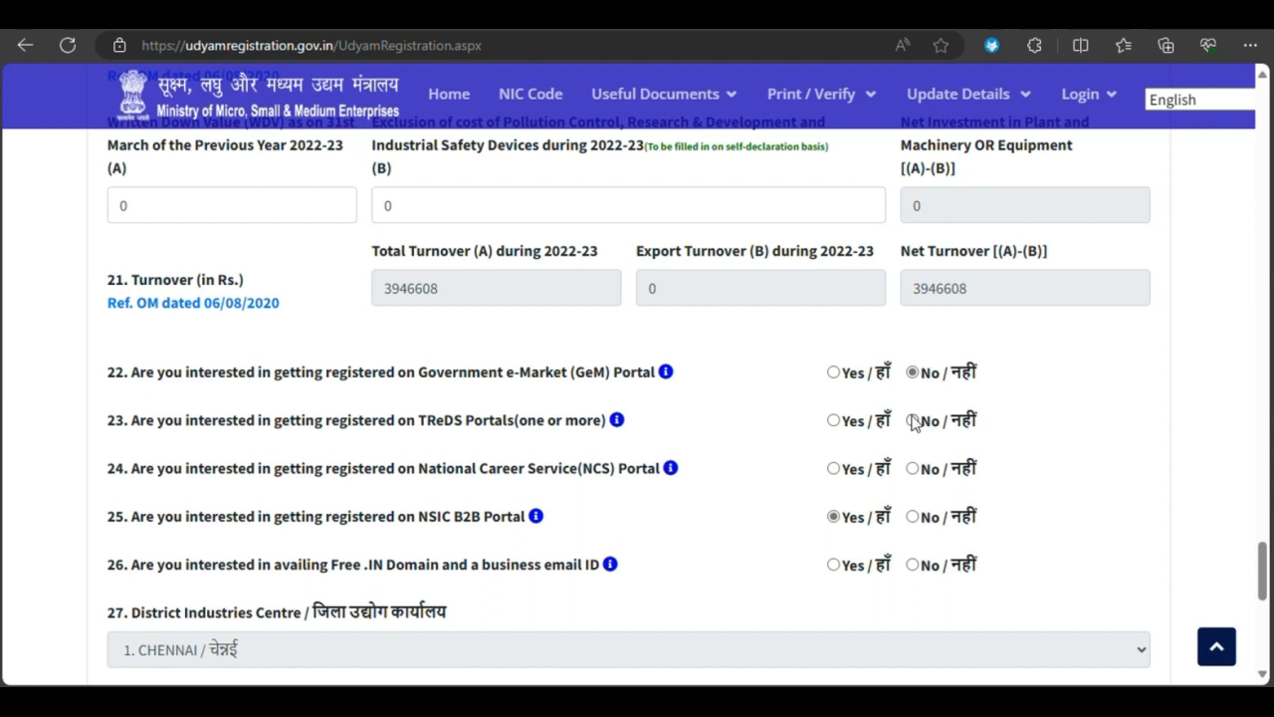
left_click(914, 422)
scroll(916, 525, "down", 1)
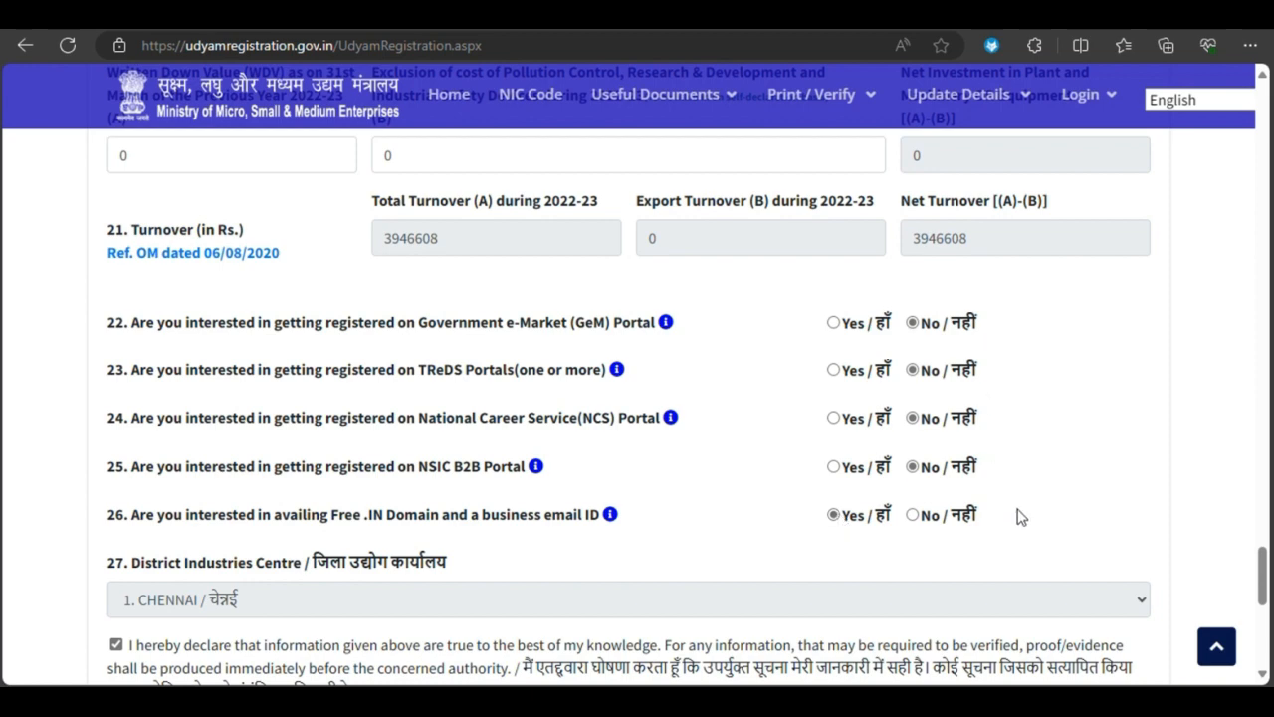
Step: Submit the registration with the one-time password and verification code, and acknowledge the message giving the Udyam Registration number
scroll(1017, 512, "down", 3)
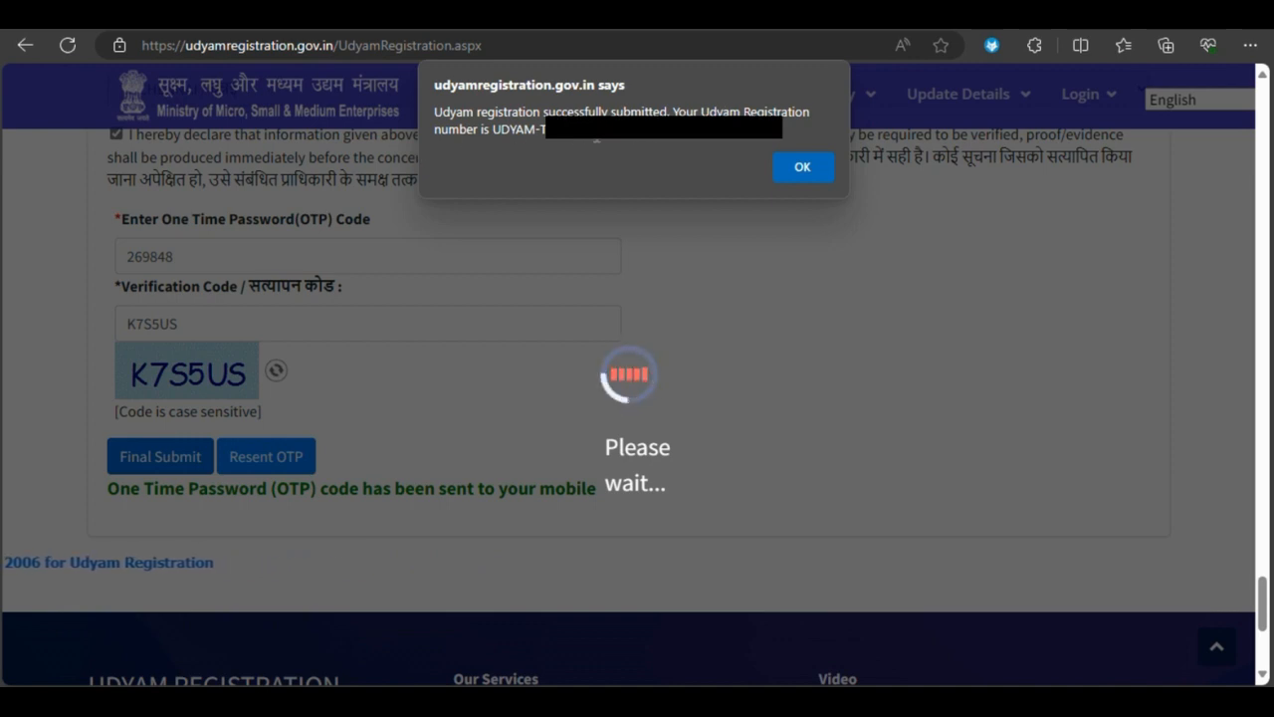
left_click_drag(652, 130, 492, 129)
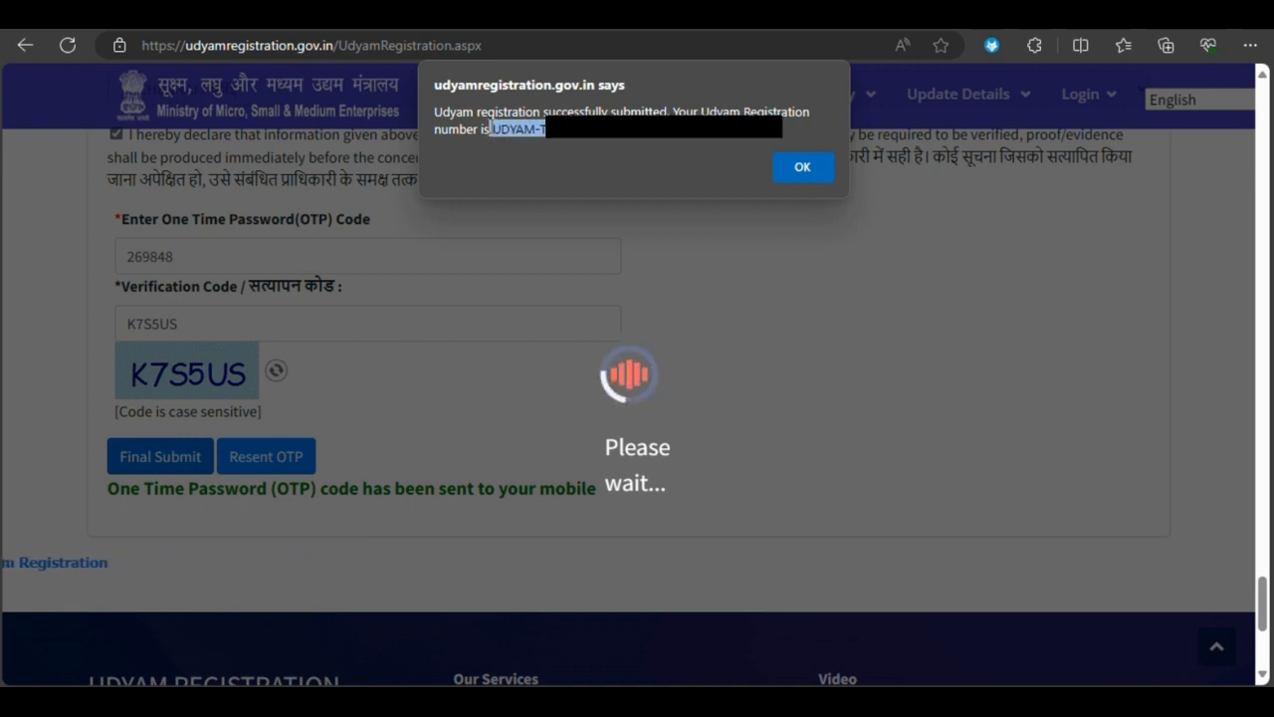
left_click(783, 168)
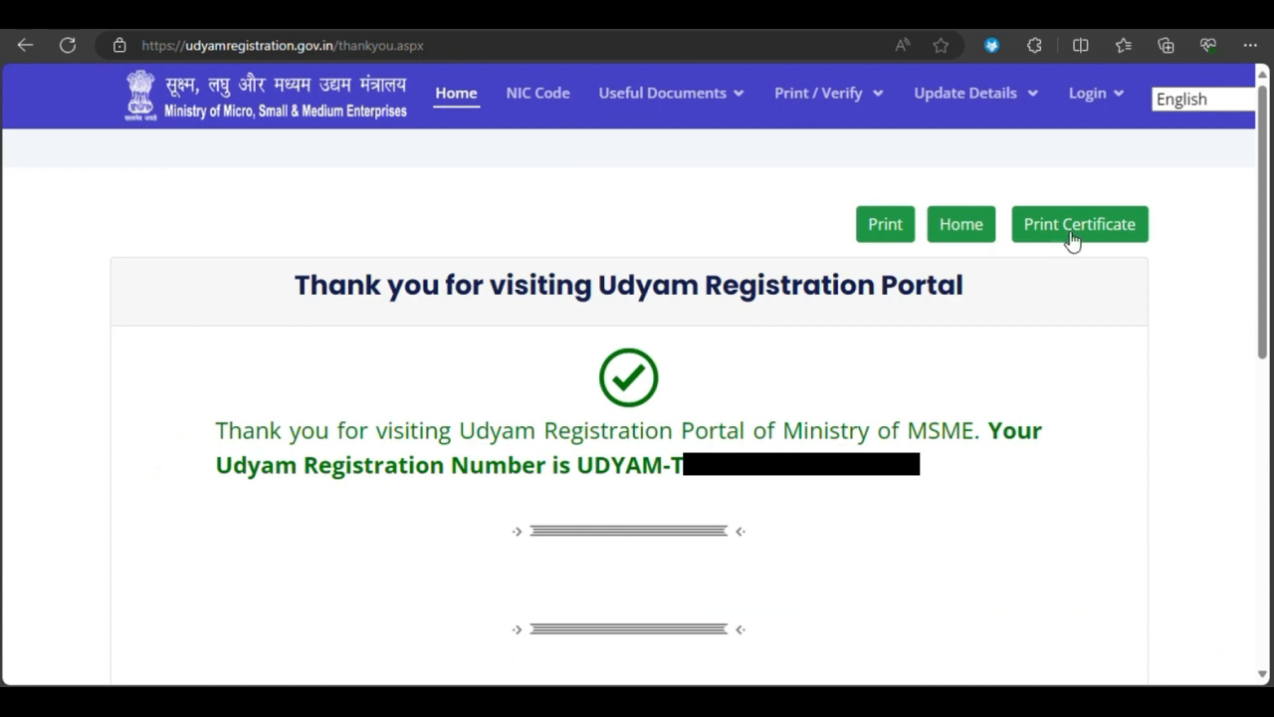
Step: Open the Udyami login for printing the certificate and go through its registration number, mobile number and OTP option fields
left_click(1076, 225)
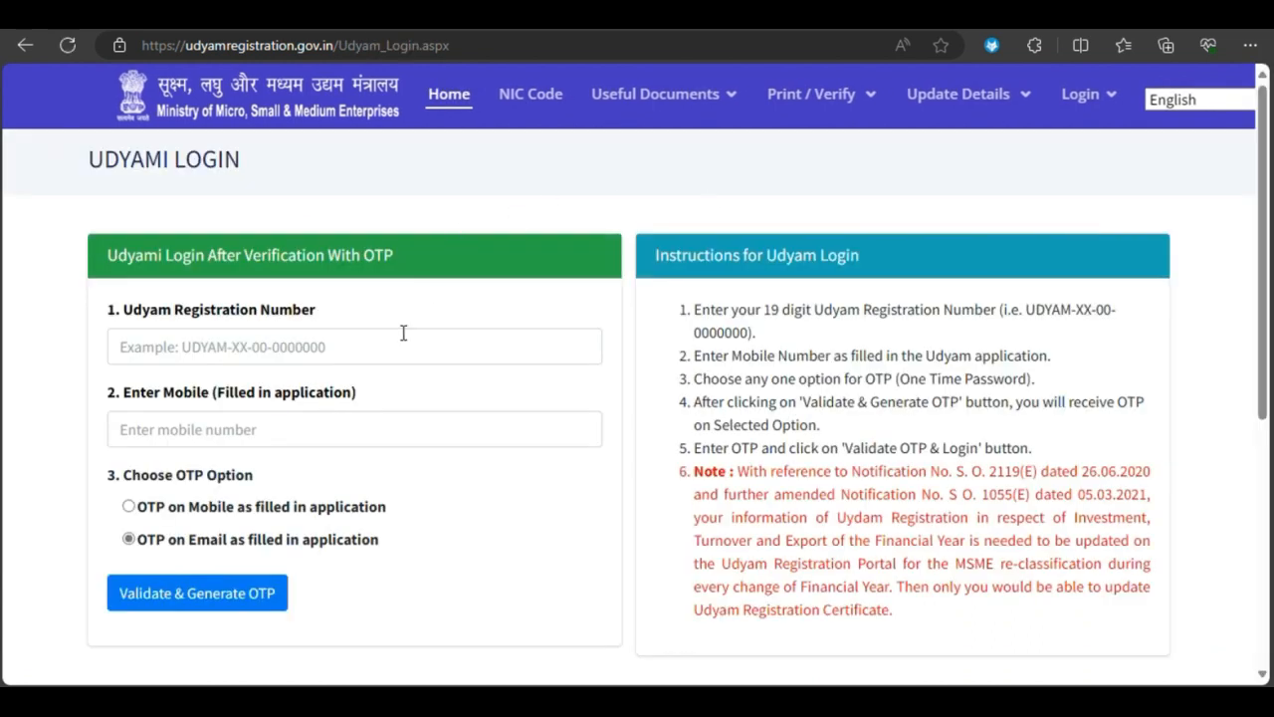
left_click(318, 341)
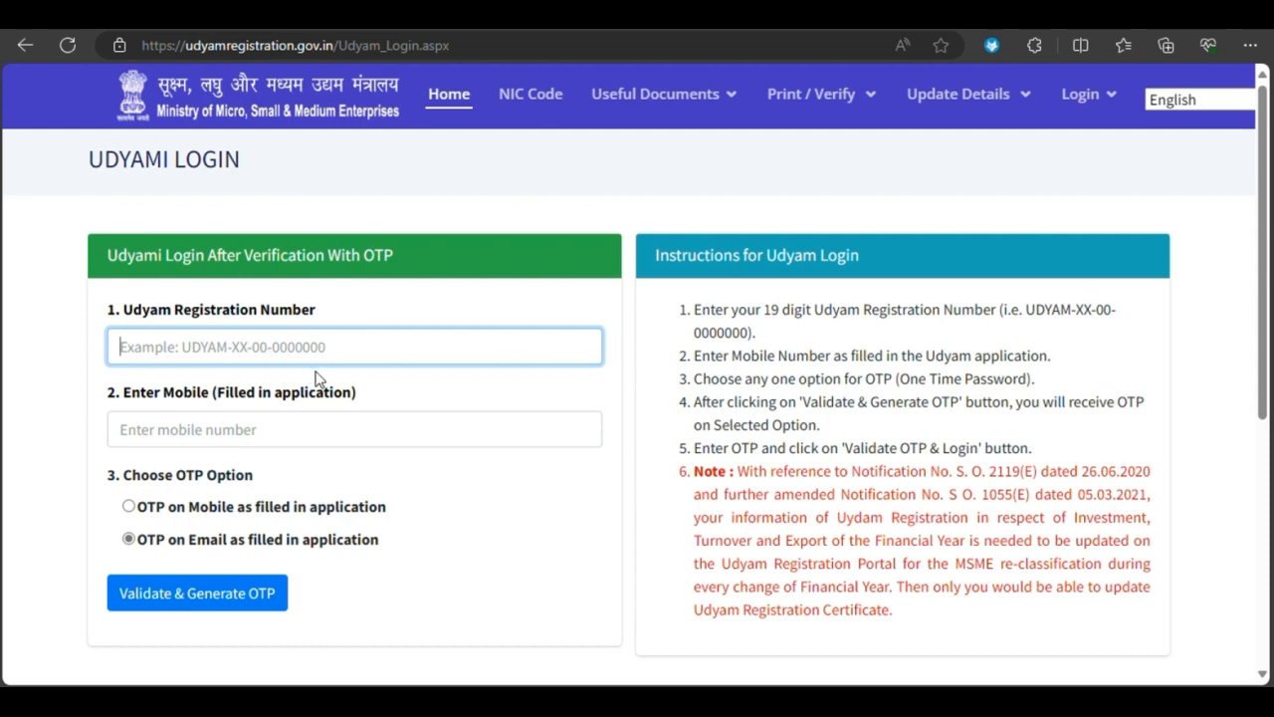
left_click(258, 429)
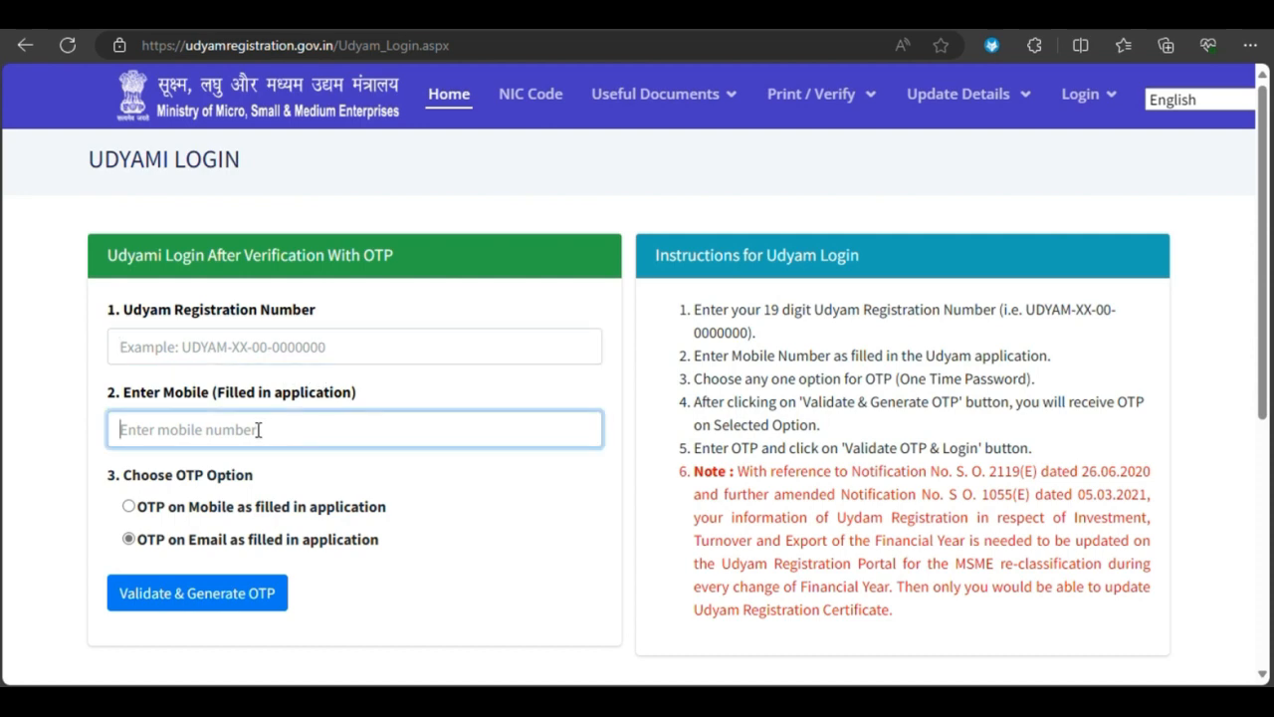
left_click(213, 516)
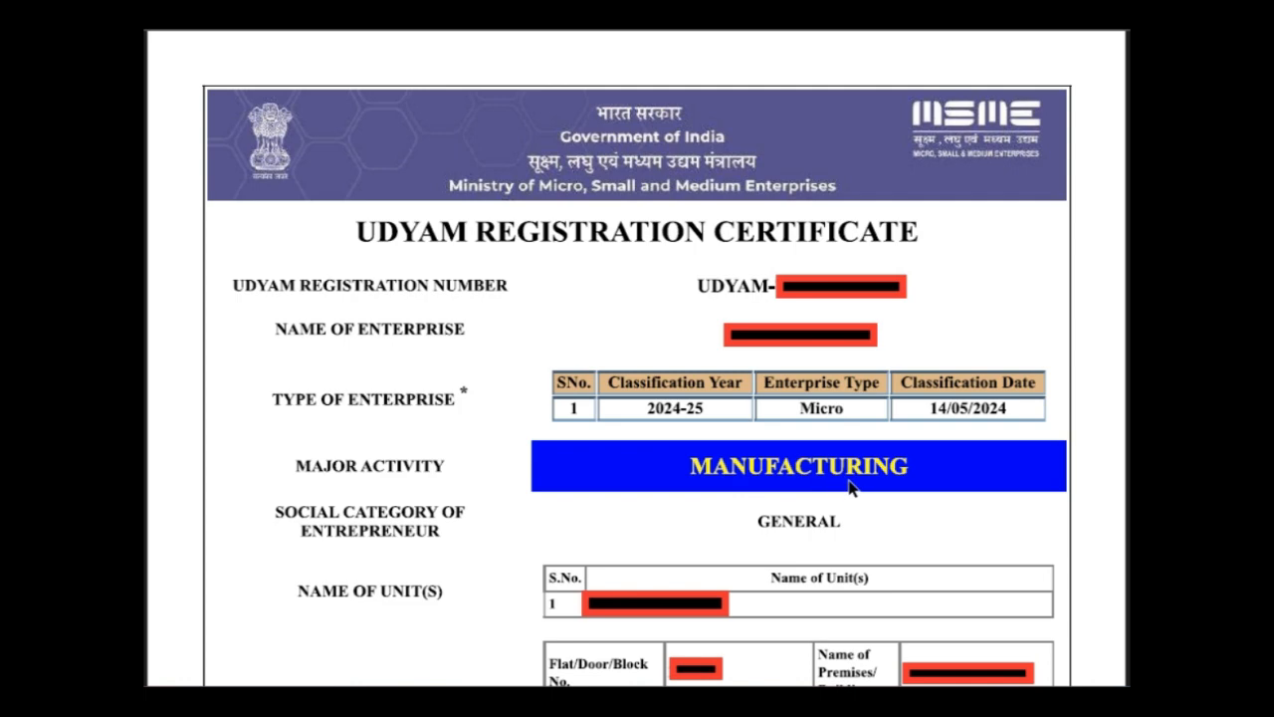
Step: Review the Udyam Registration Certificate from the enterprise details through the NIC codes to the assistance contacts on its last page
scroll(849, 480, "down", 3)
scroll(847, 480, "down", 2)
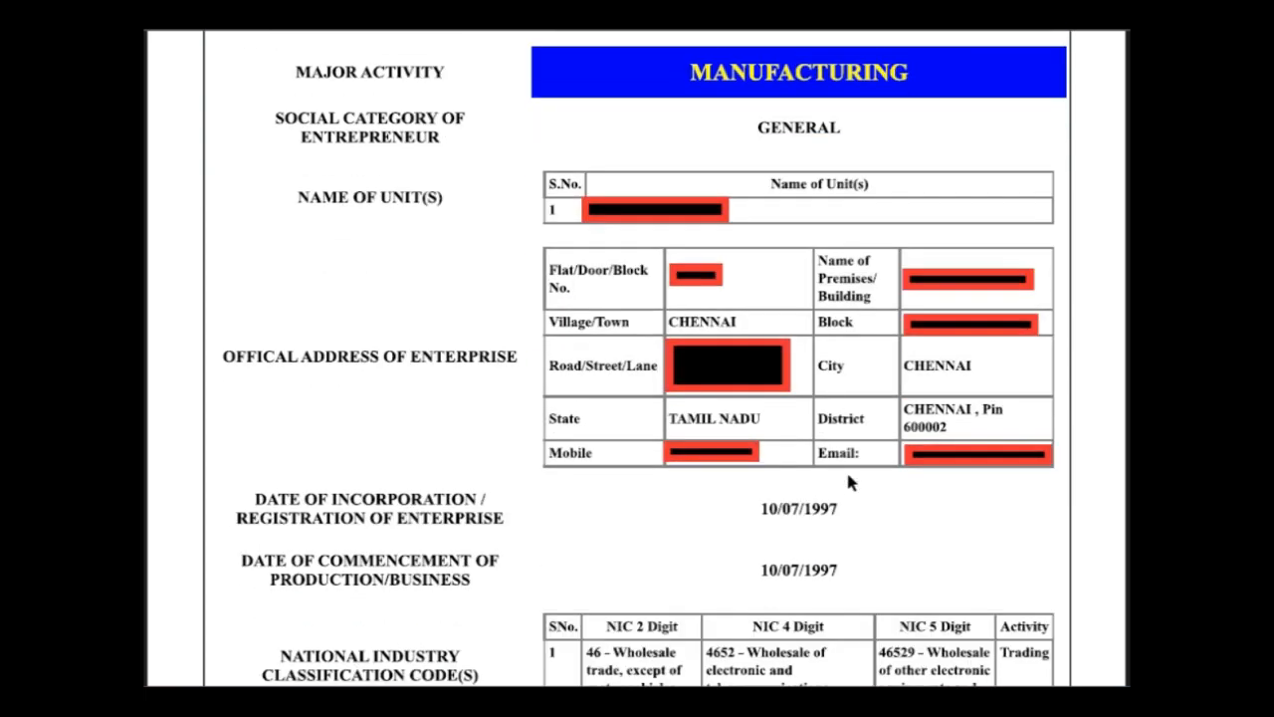
scroll(555, 562, "down", 3)
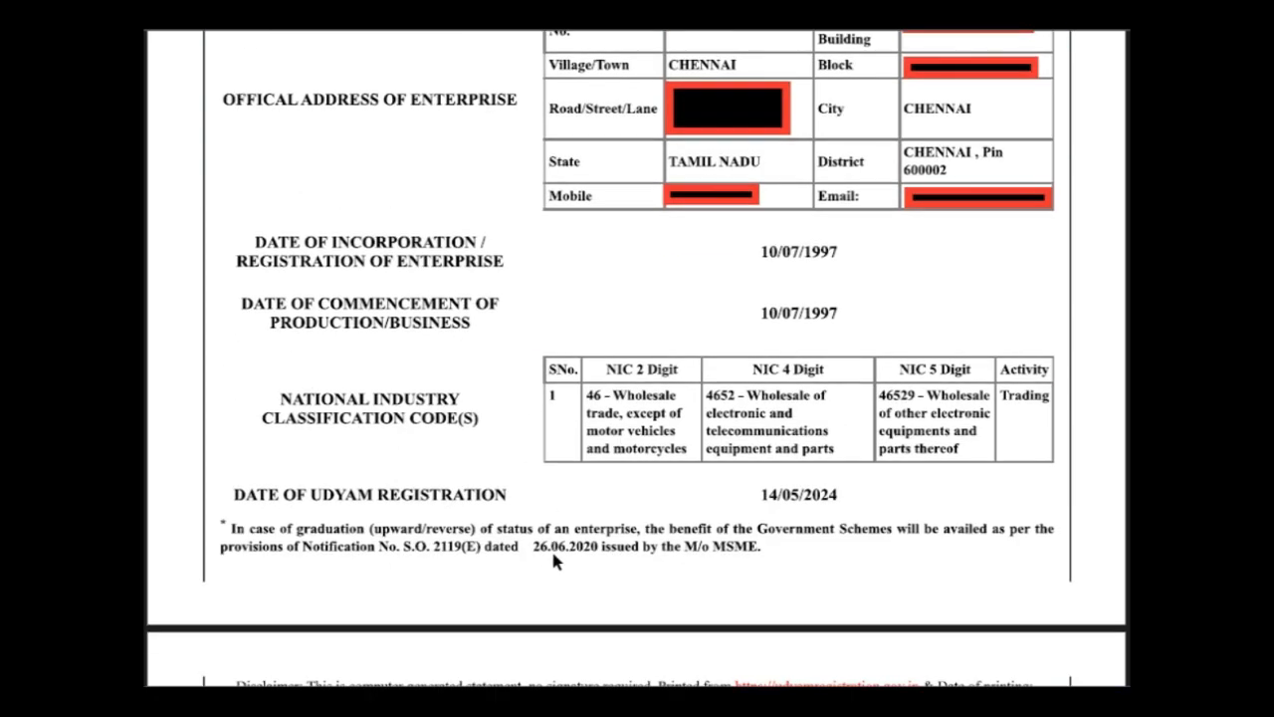
scroll(613, 518, "down", 4)
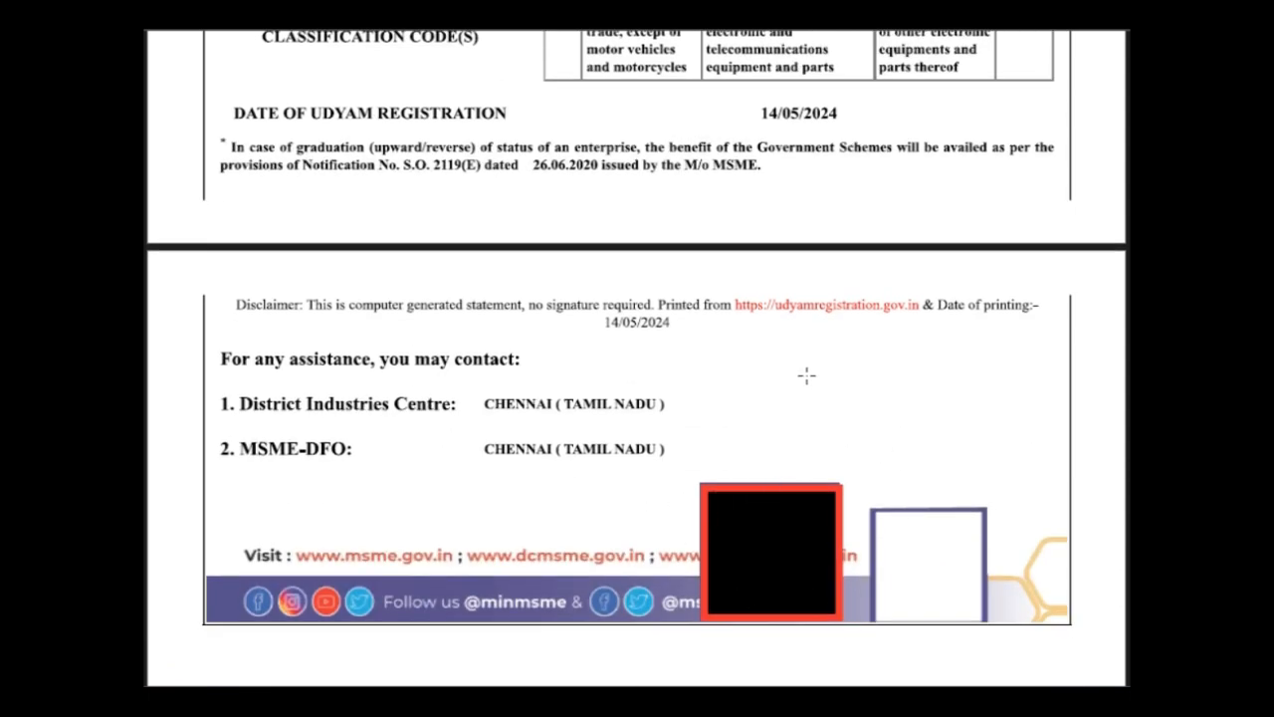
scroll(806, 376, "up", 5)
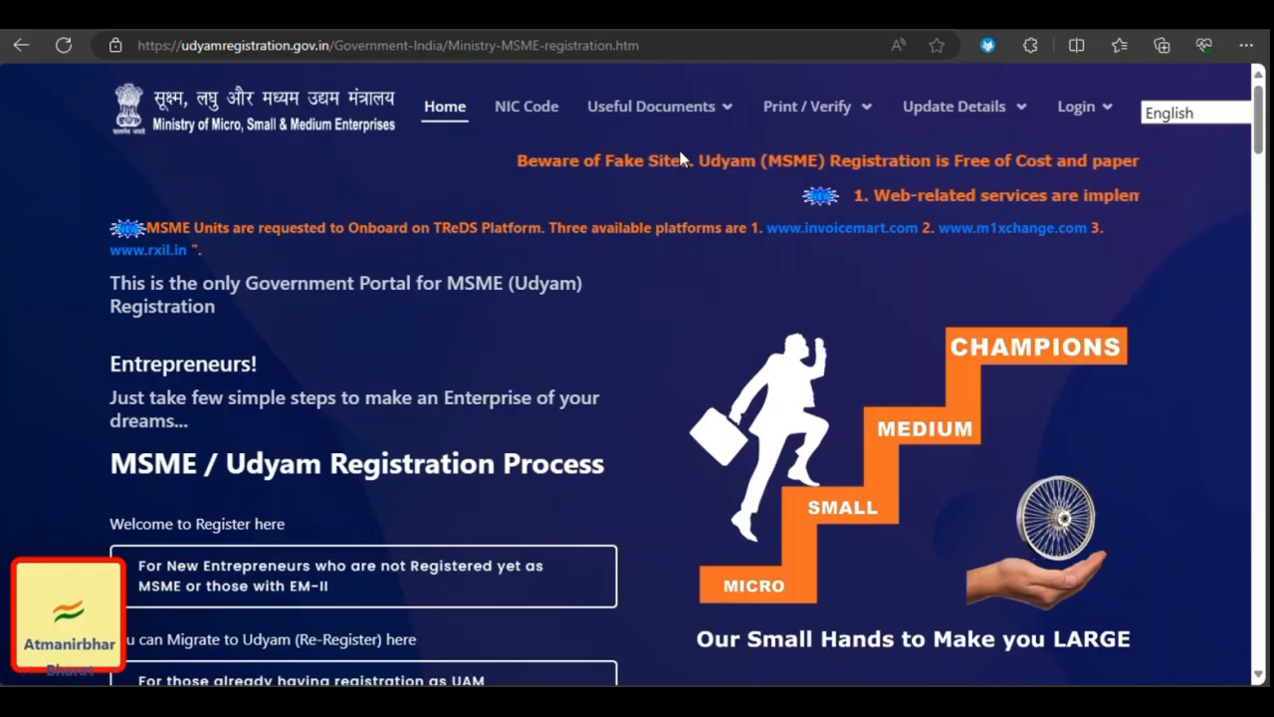
Step: Open the page for recovering a forgotten Udyam/UAM number, and look over the portal's print, verify and update options
left_click(814, 109)
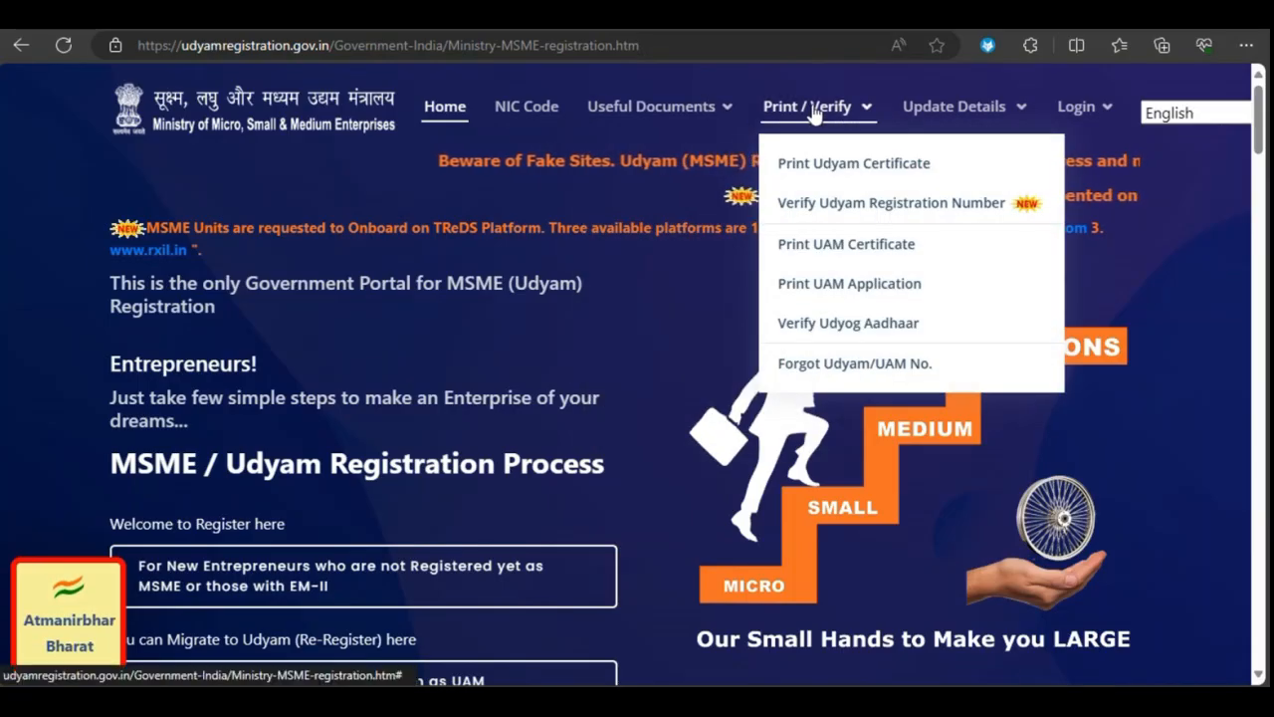
left_click(832, 366)
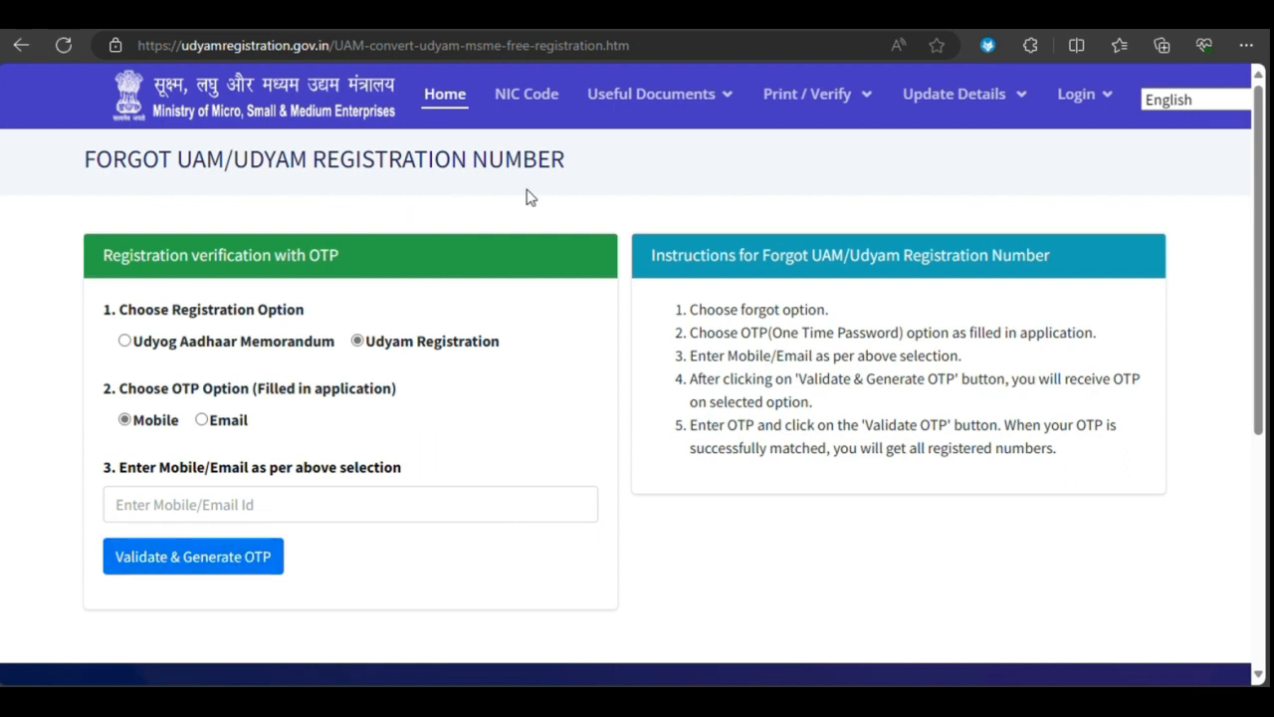
mouse_move(811, 100)
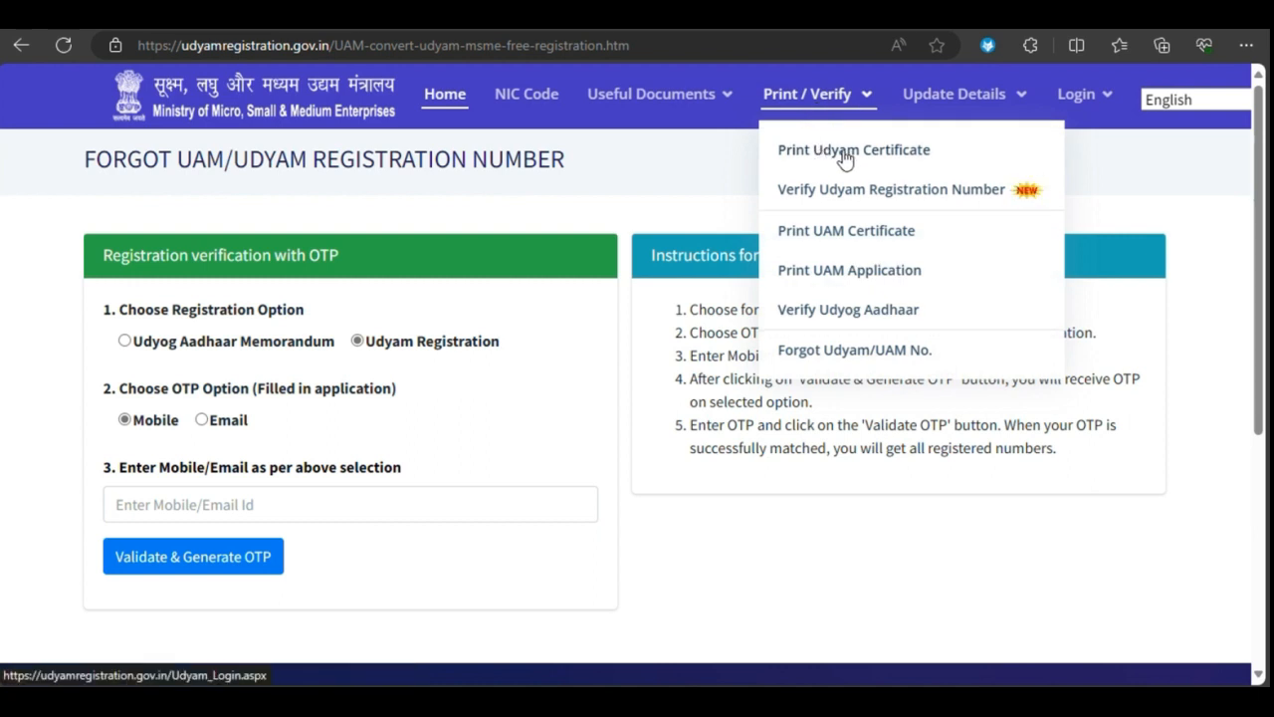
mouse_move(956, 117)
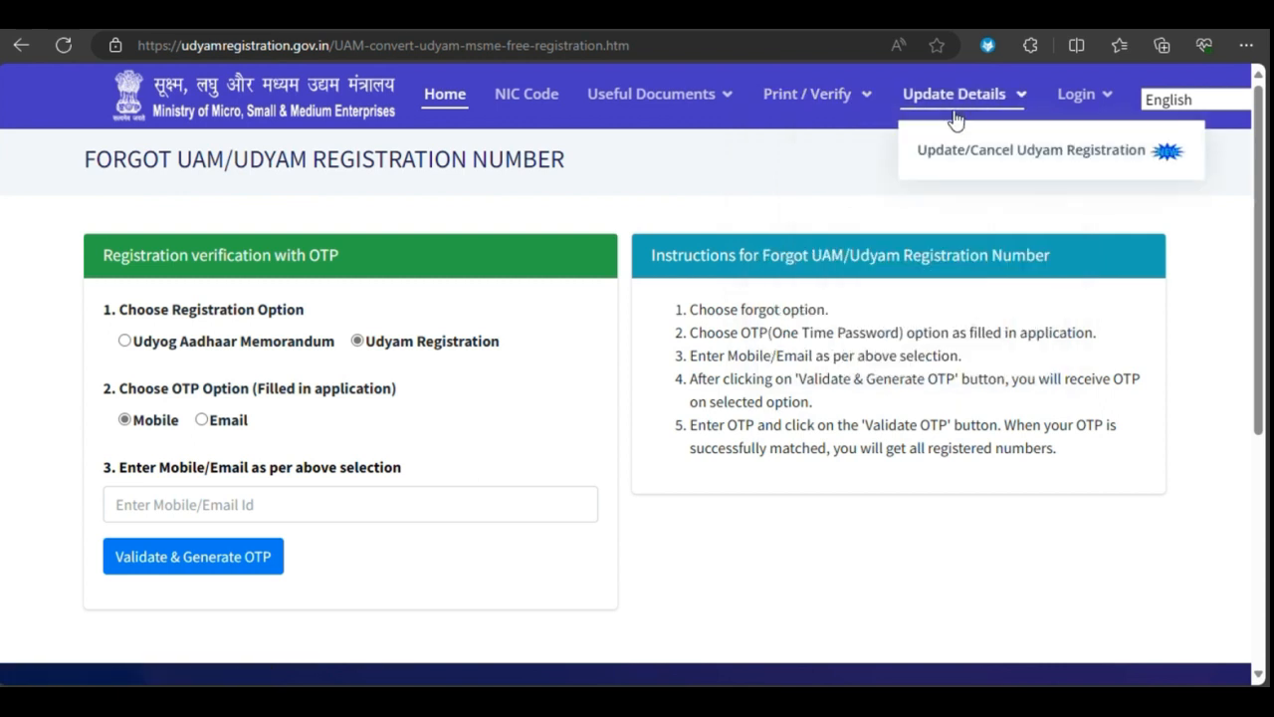